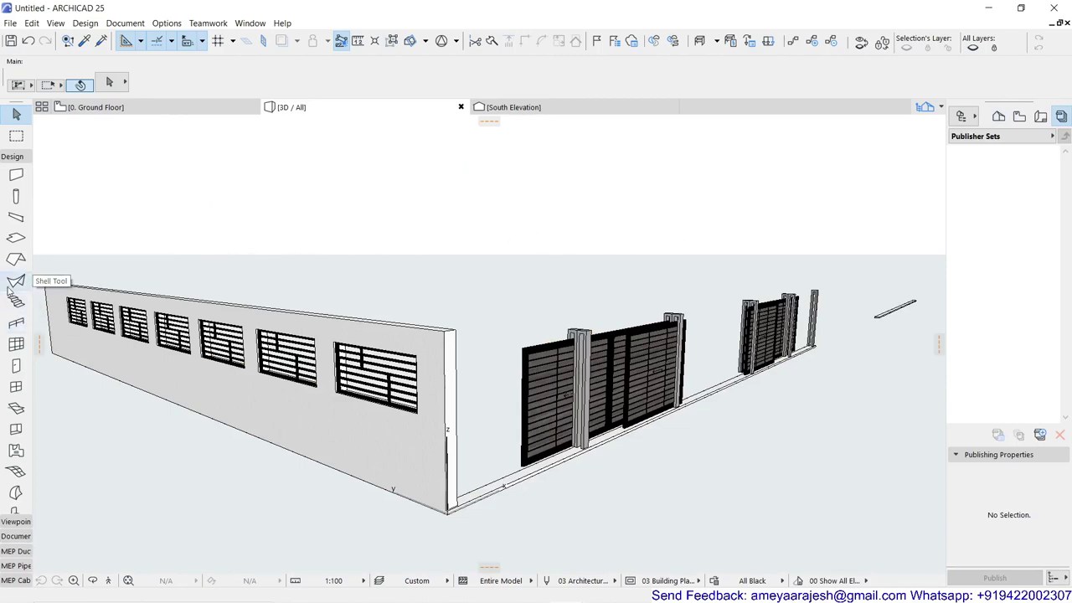
Choose Pocket Double Door 25 from the Sliding Doors 25 folder as the default door.
left_click(15, 366)
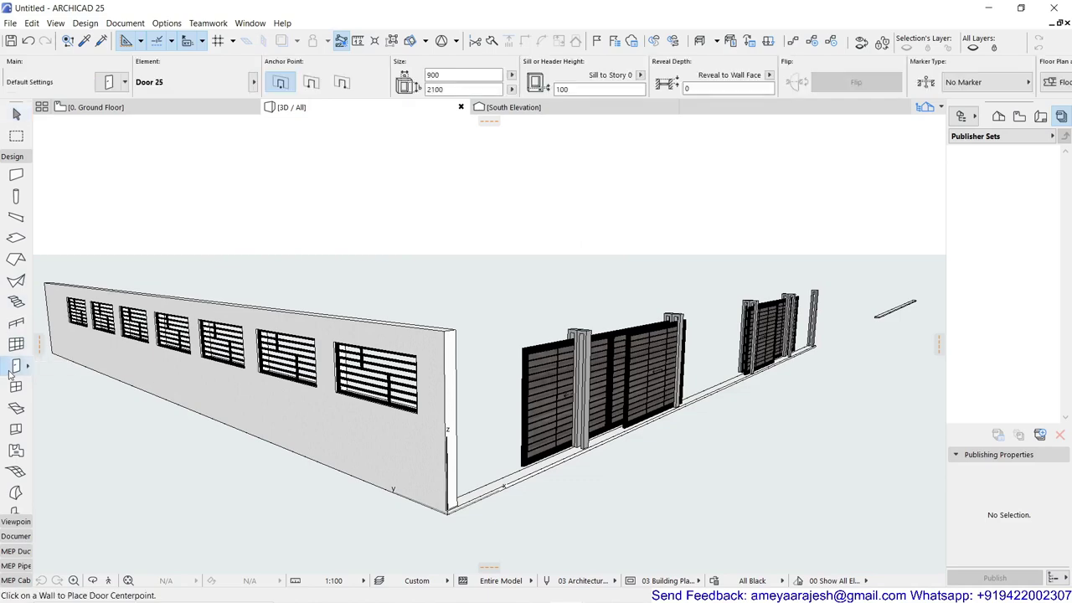
double_click(11, 372)
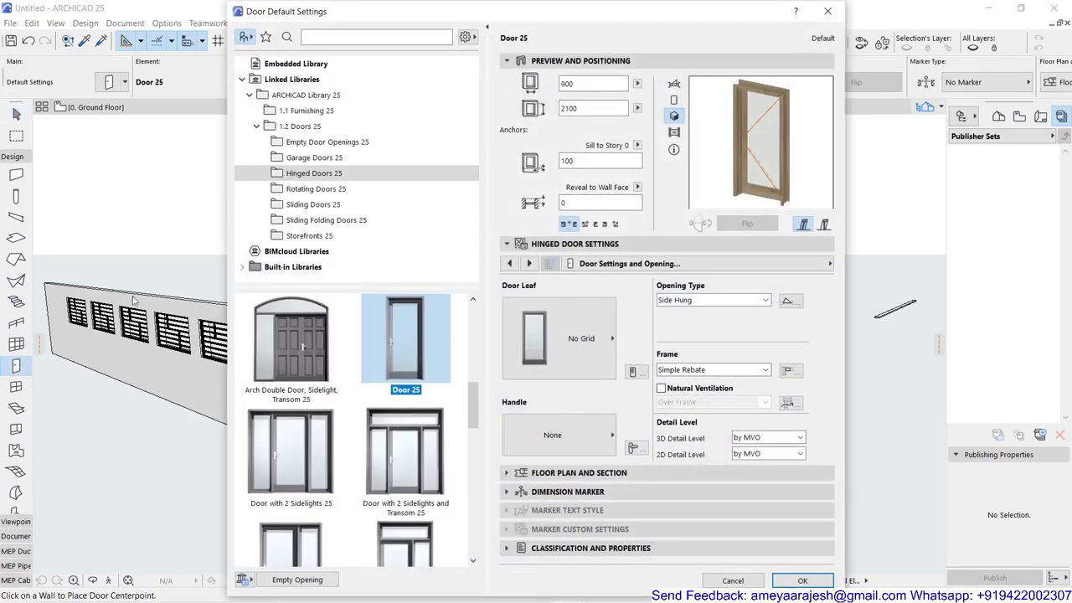
left_click(297, 207)
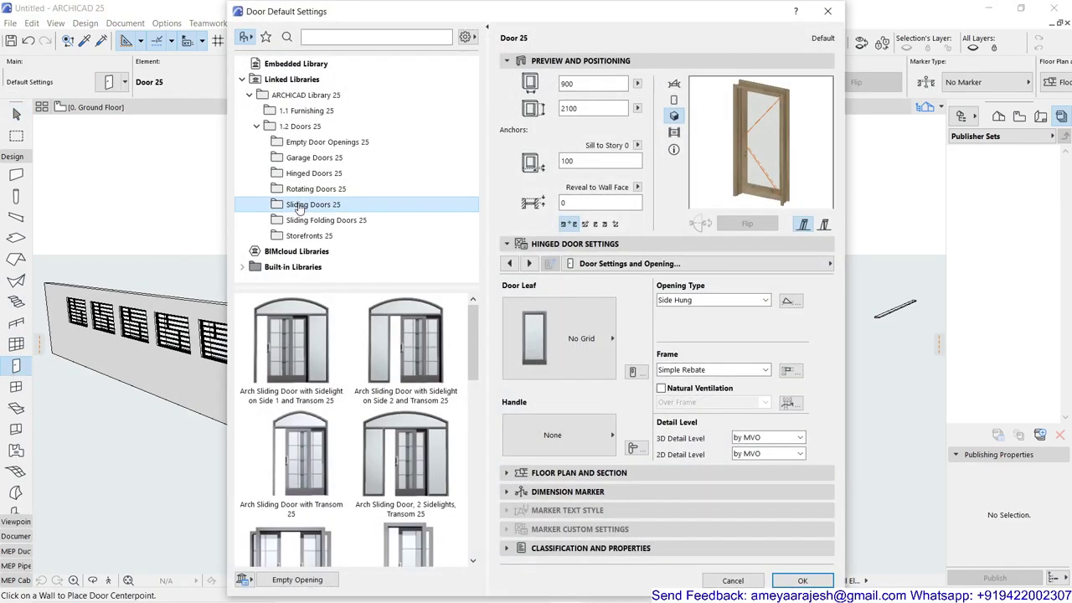
scroll(360, 397, "down", 3)
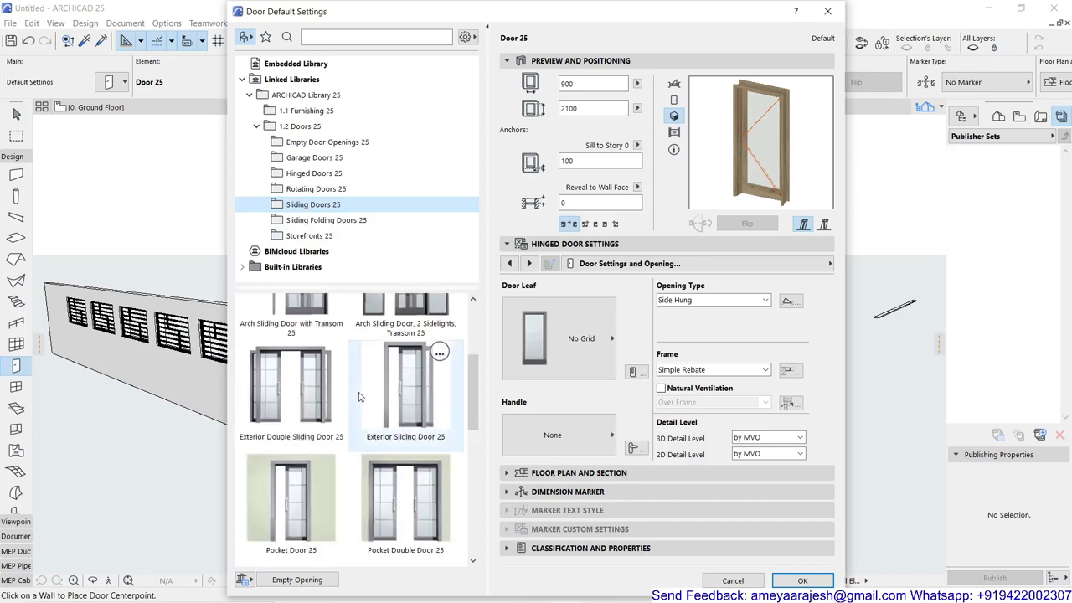
left_click(386, 465)
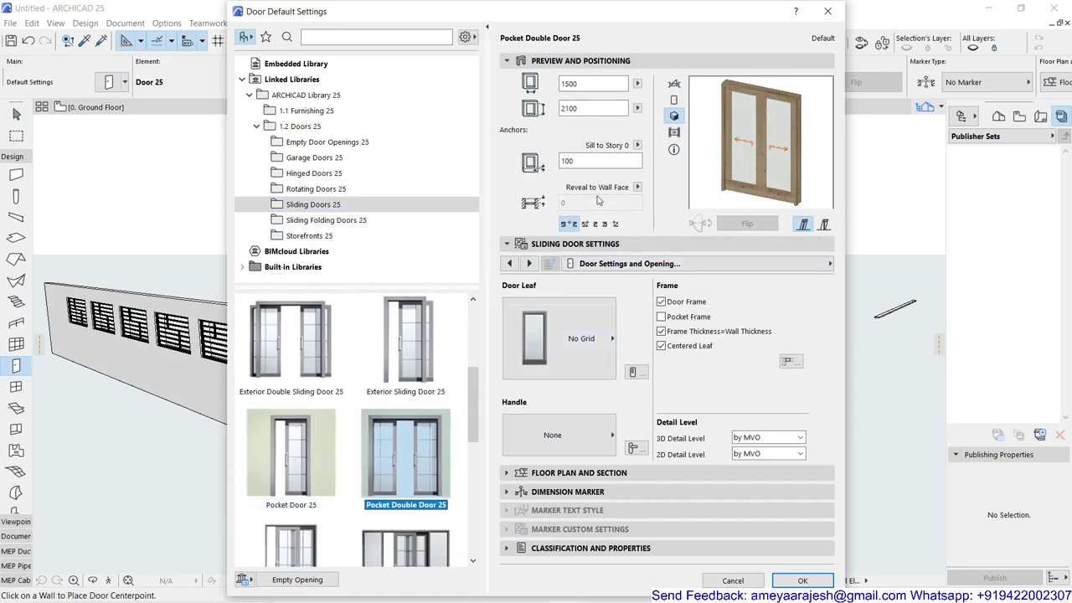
Size the door 4000 wide by 1800 high, with the sill anchored 50 above the wall base.
double_click(573, 84)
type("4000")
double_click(588, 107)
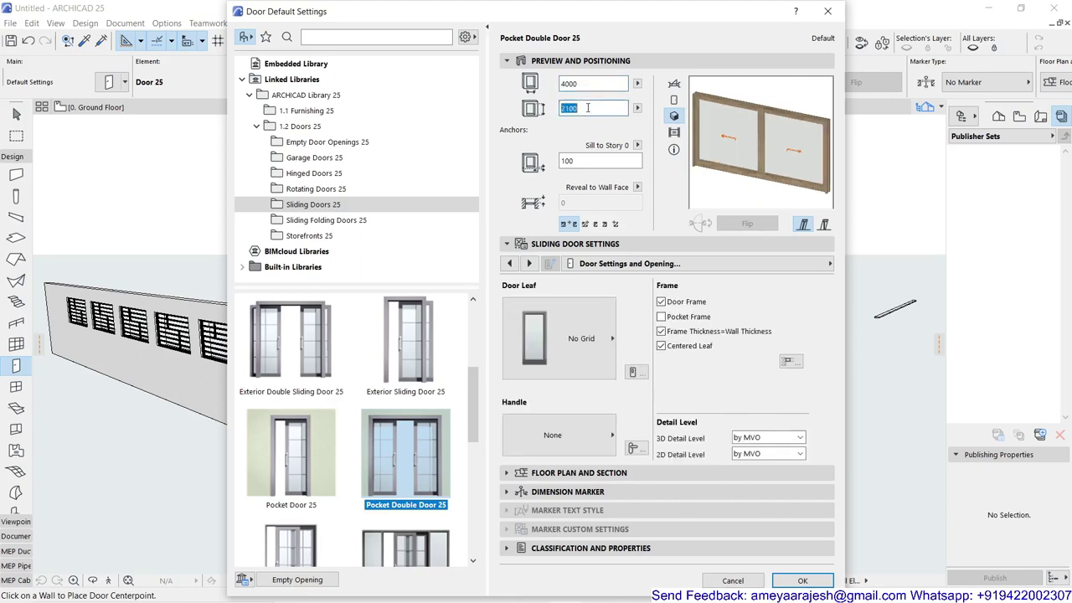
type("1800")
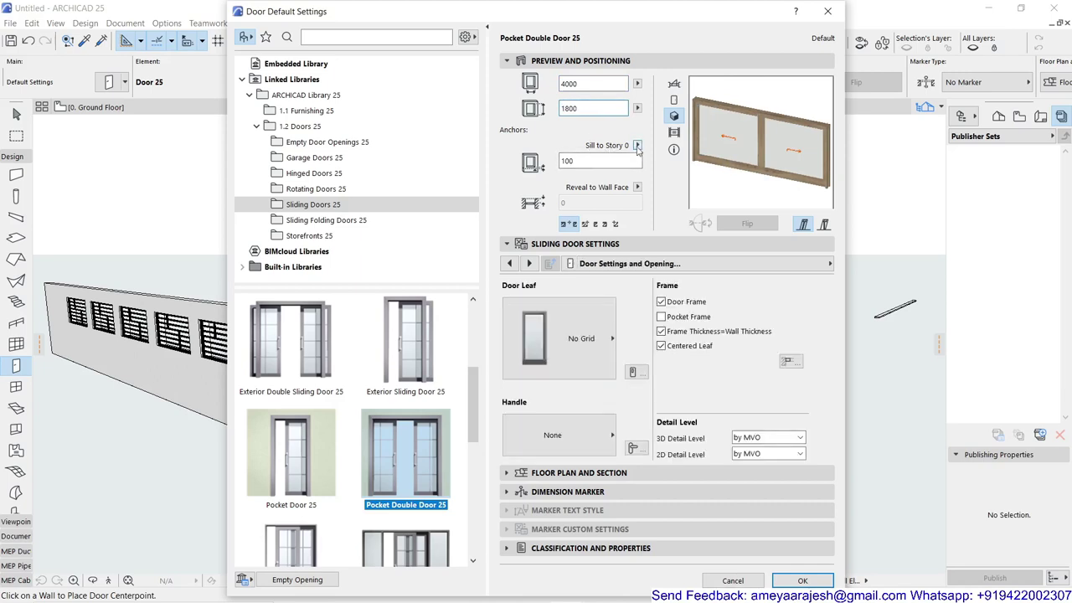
left_click(637, 145)
left_click(684, 147)
double_click(584, 162)
type("50")
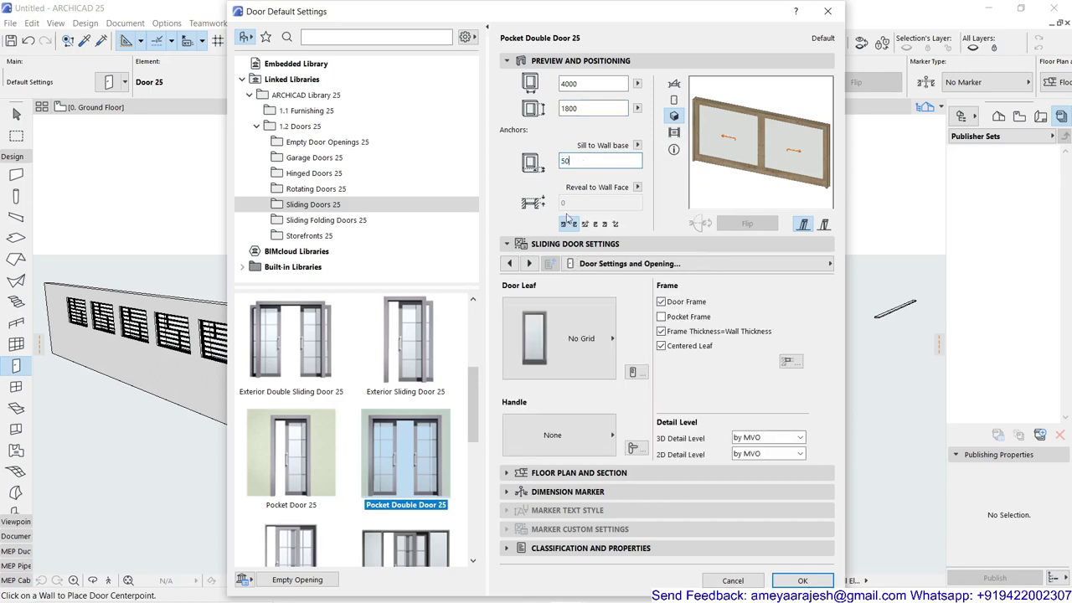
left_click(509, 264)
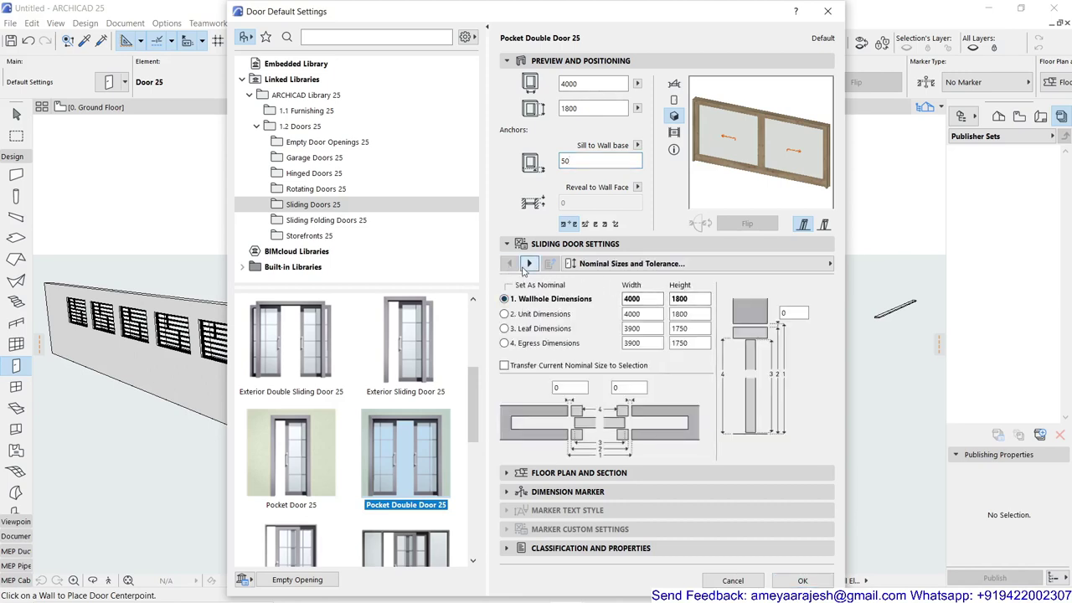
Turn off the door frame and set the door leaf style to H-V Grid.
left_click(528, 264)
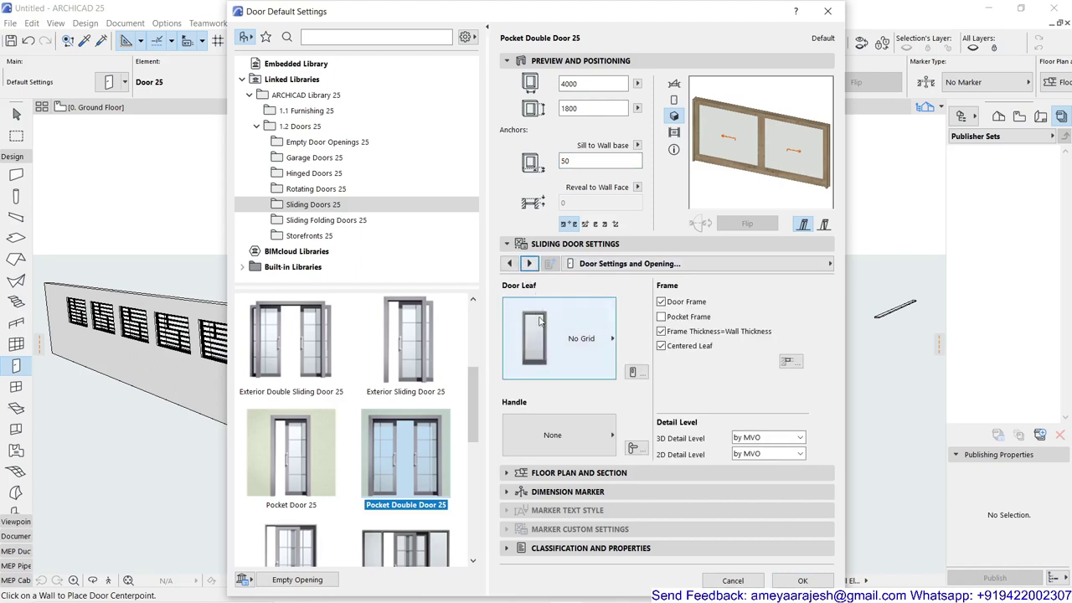
left_click(670, 303)
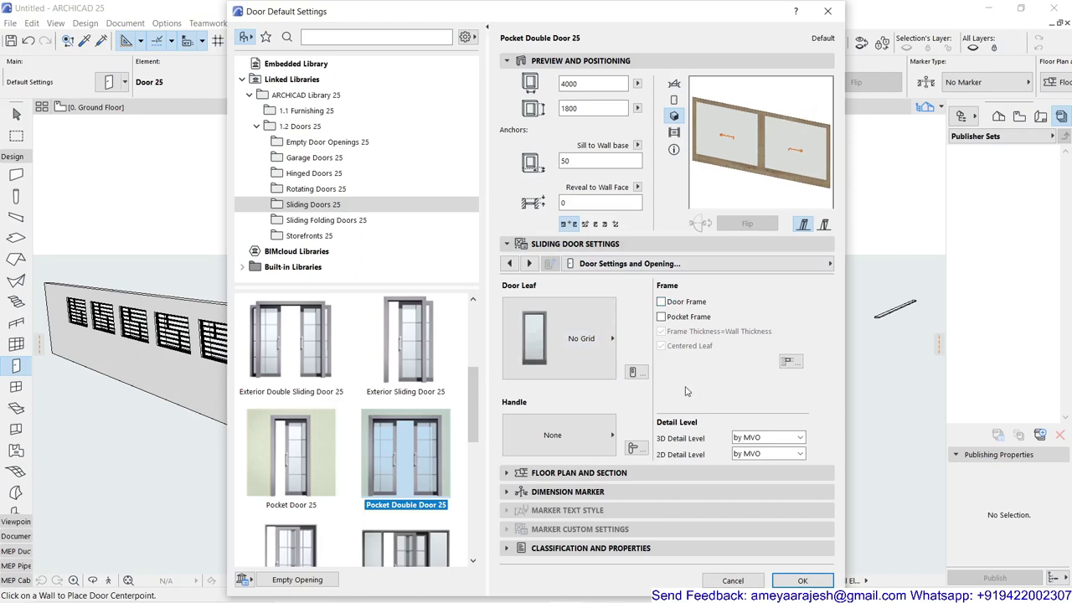
left_click(580, 345)
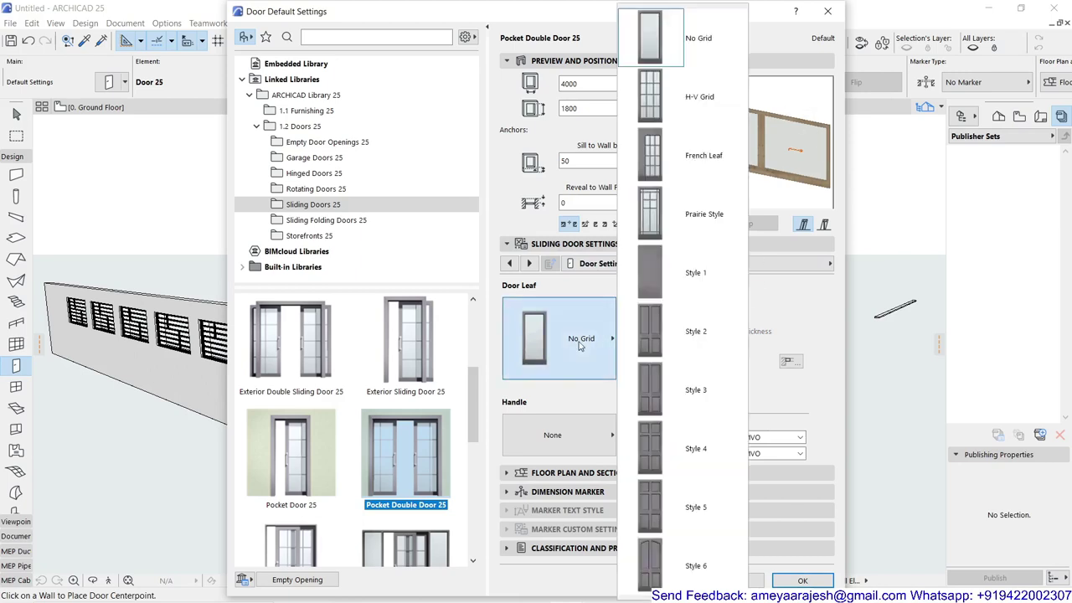
left_click(671, 113)
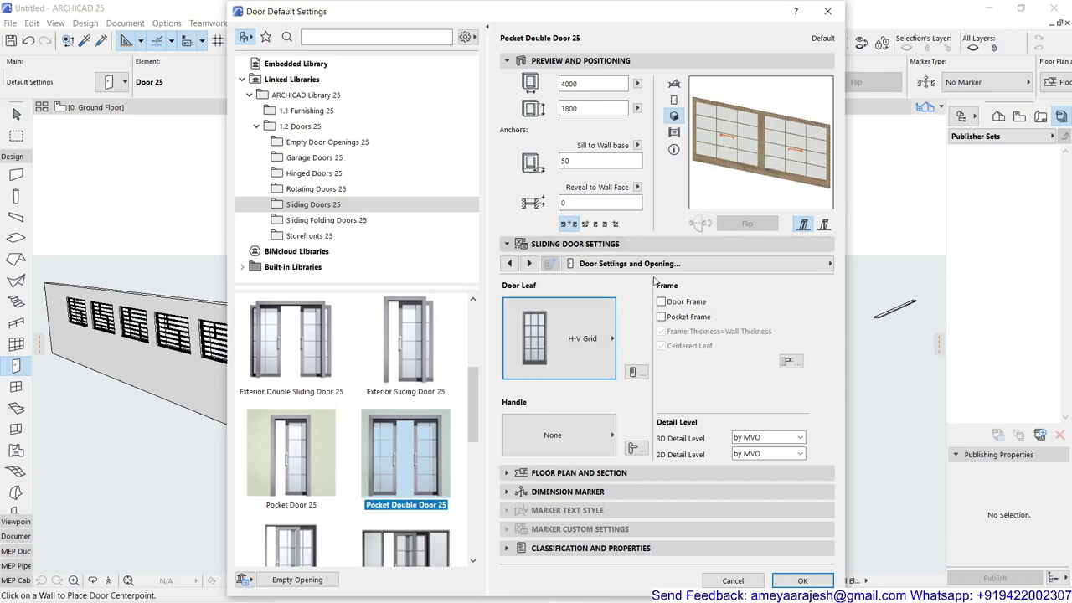
left_click(530, 264)
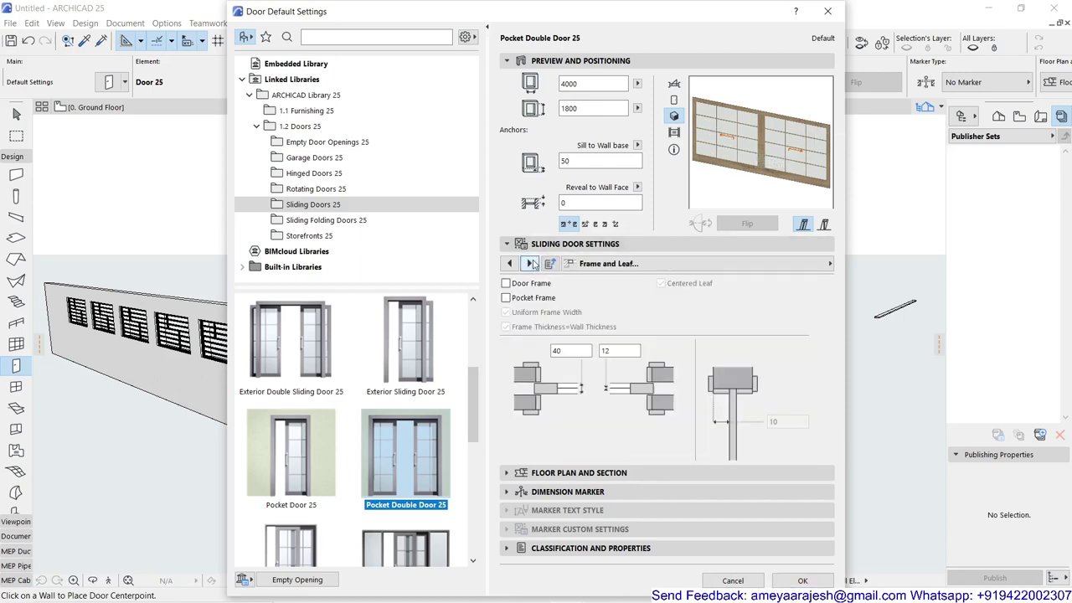
left_click(531, 264)
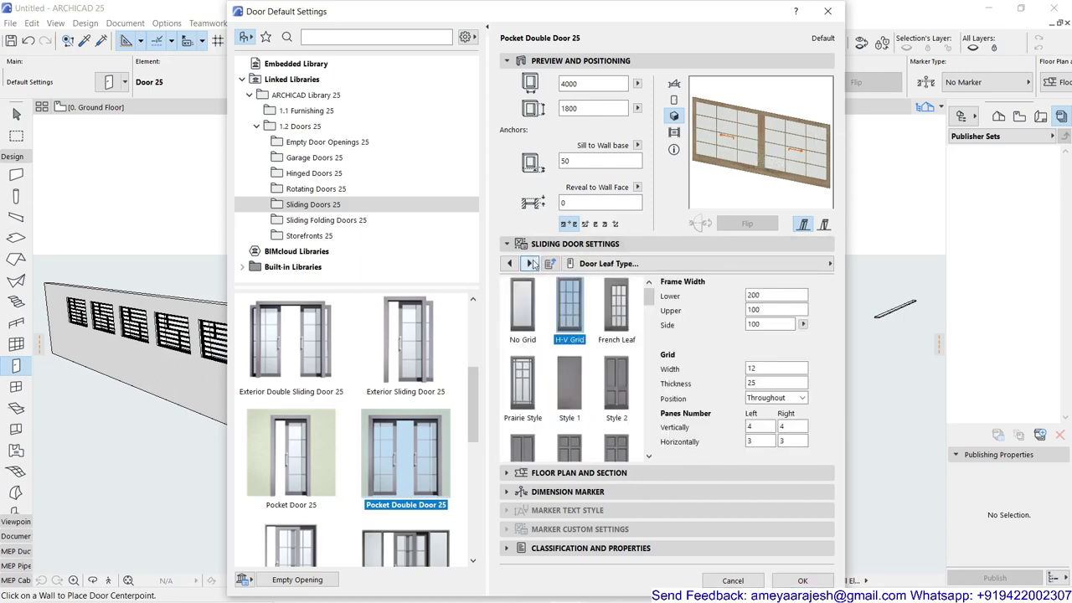
Set the leaf grid width to 20 and grid thickness to 30.
left_click(754, 296)
left_click(775, 309)
double_click(751, 382)
type("1")
double_click(753, 382)
double_click(752, 371)
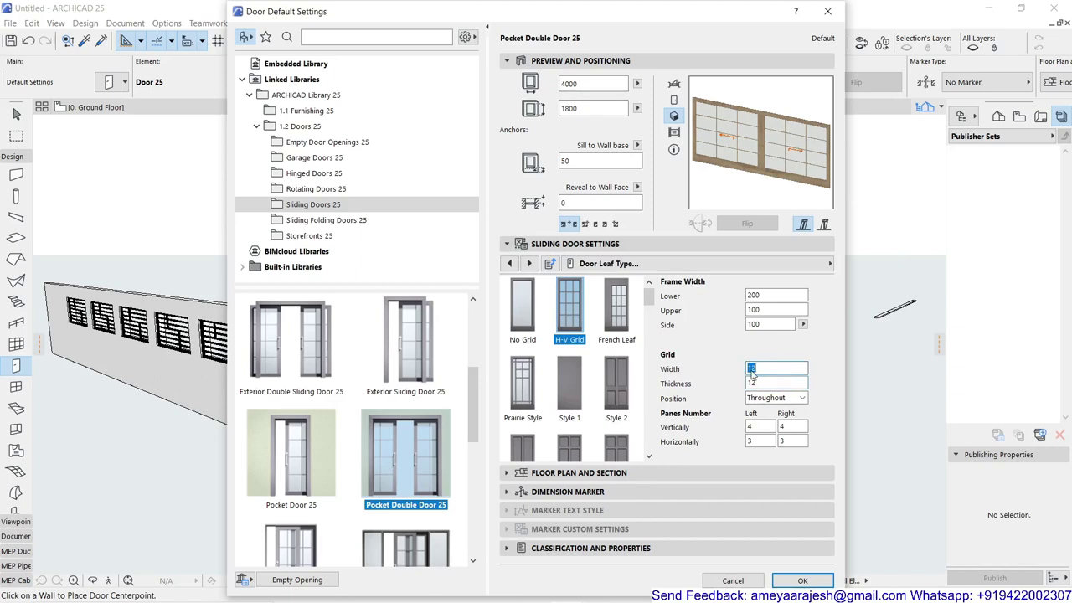
type("20")
key("Tab")
type("12")
double_click(752, 382)
type("30")
key("Return")
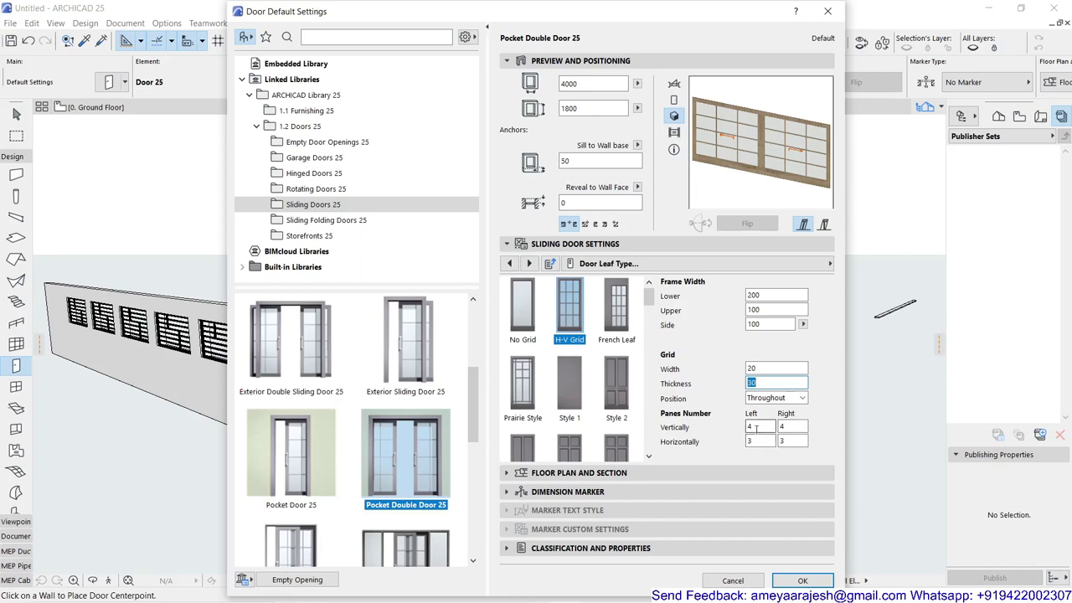
Give both the left and right leaves 12 vertical panes.
double_click(755, 427)
type("12")
key("Return")
double_click(797, 426)
type("12")
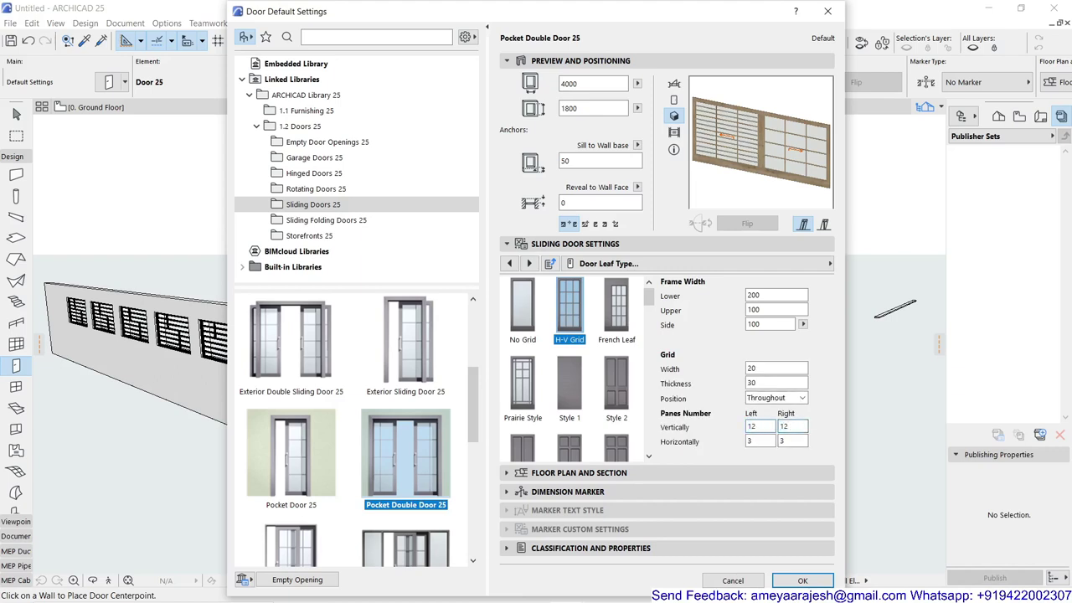
key("Return")
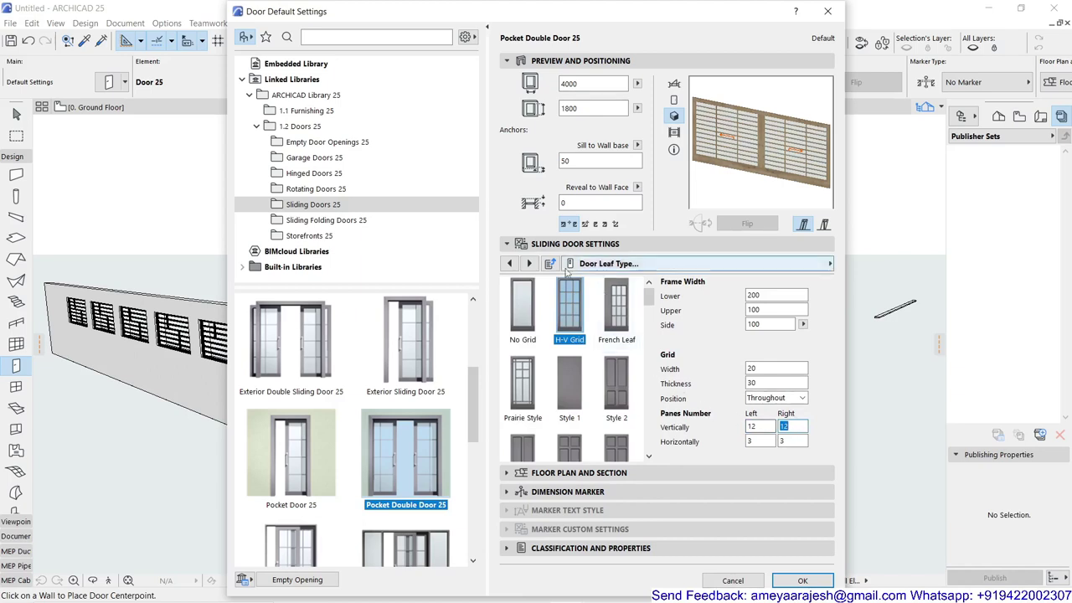
Use one surface, Paint - Ivory Black, for all door parts.
left_click(530, 264)
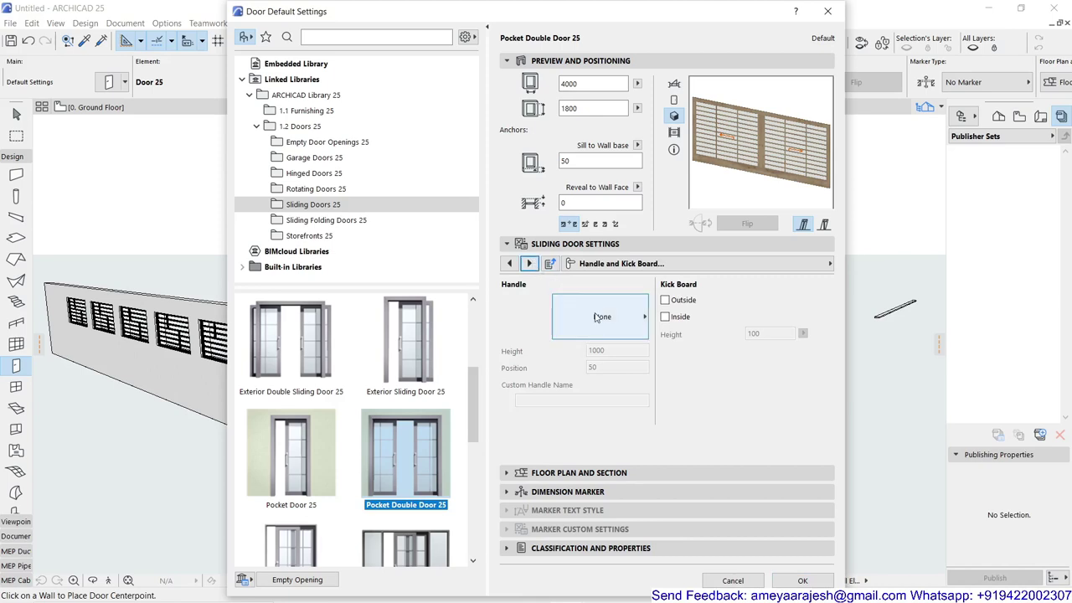
left_click(530, 264)
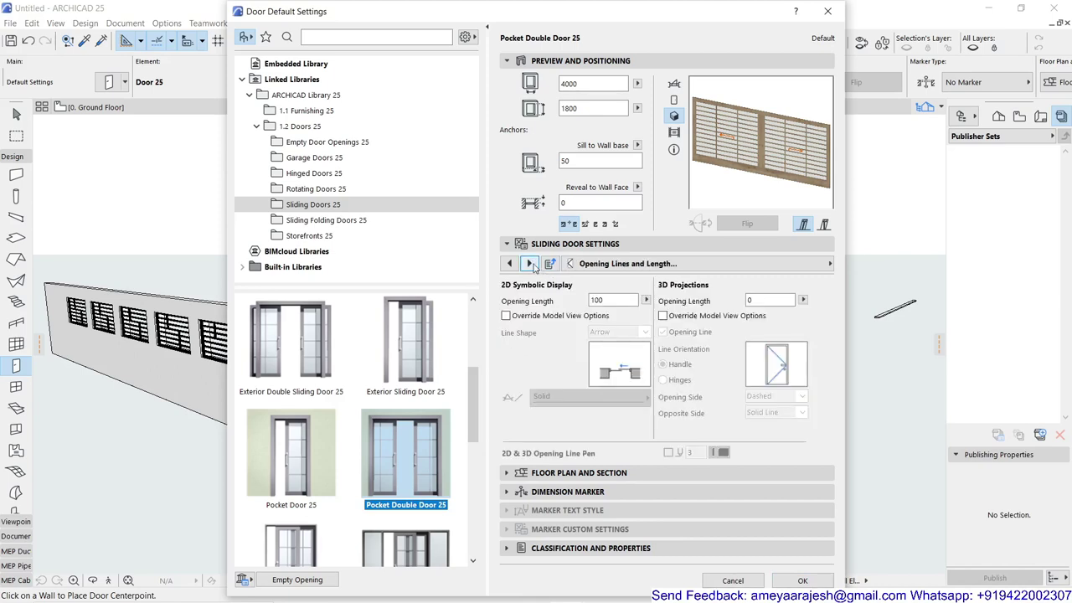
left_click(530, 264)
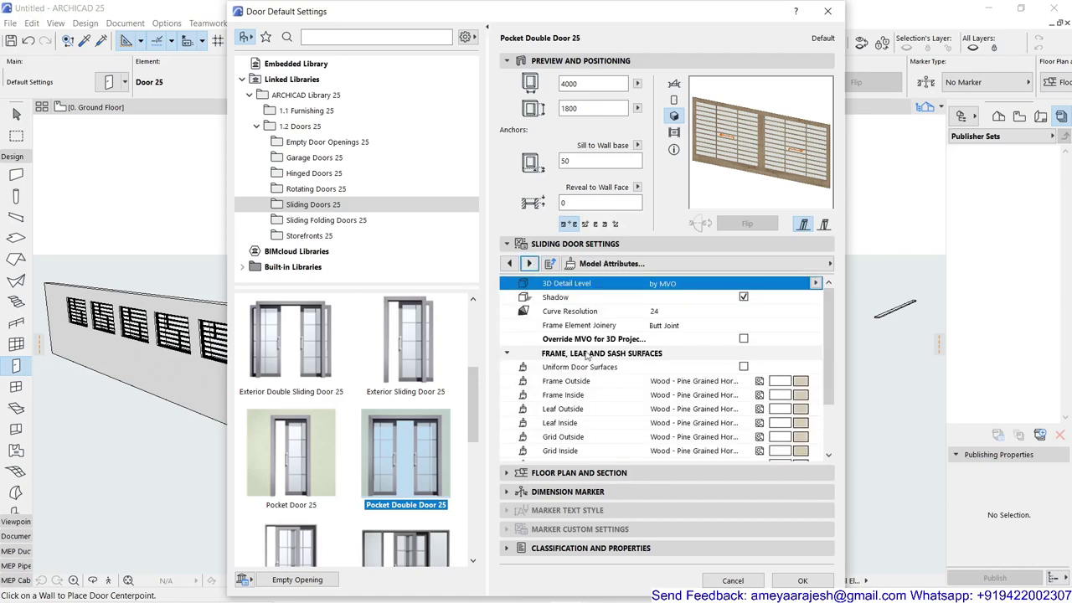
left_click(744, 366)
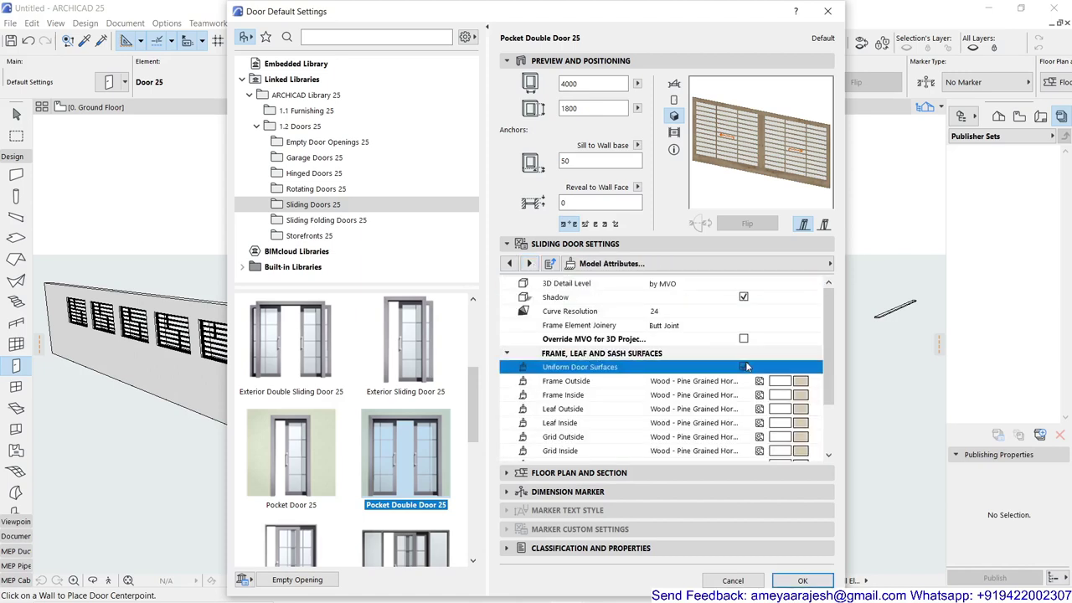
left_click(800, 386)
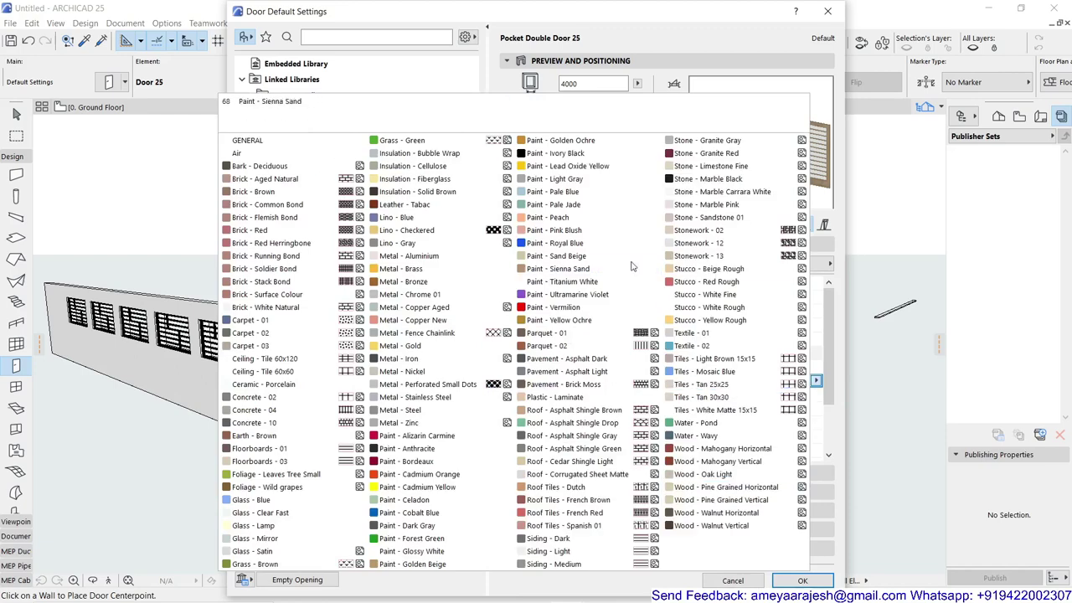
left_click(563, 154)
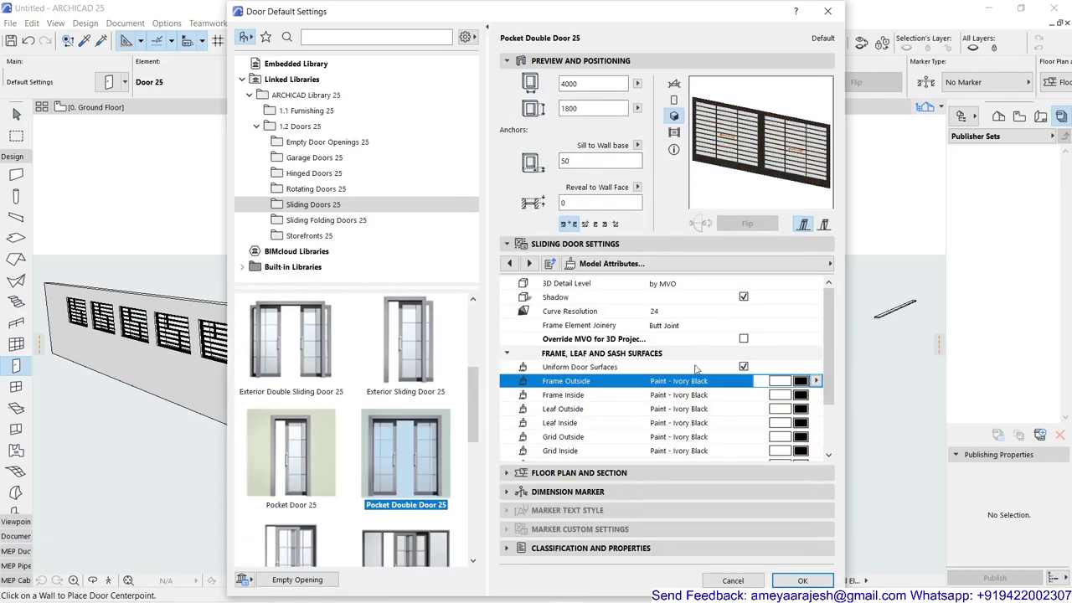
Change the leaf glass surface to Siding - Dark.
scroll(695, 368, "down", 2)
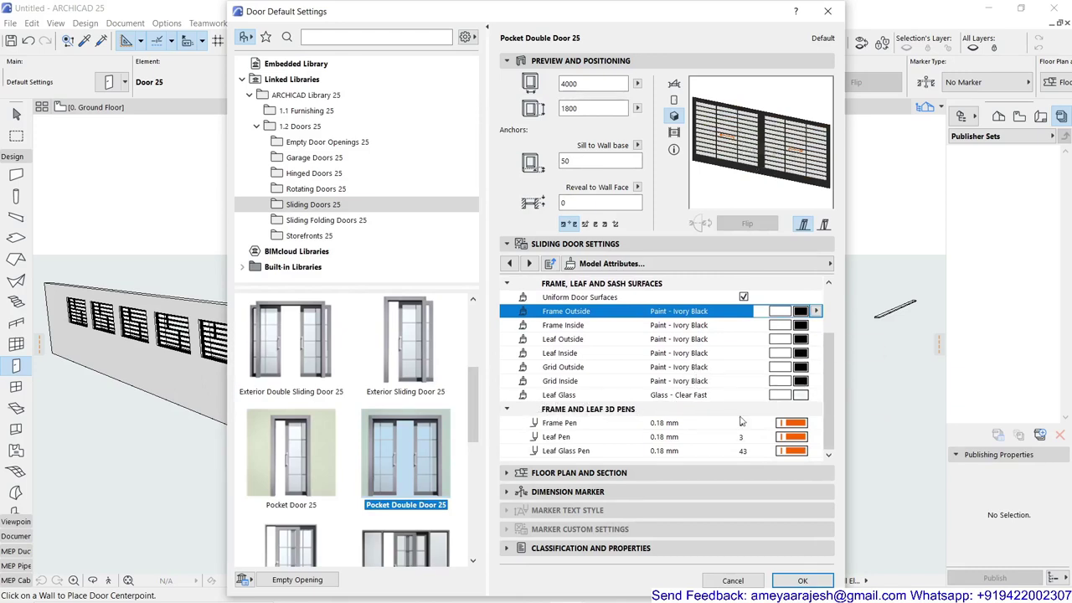
left_click(802, 394)
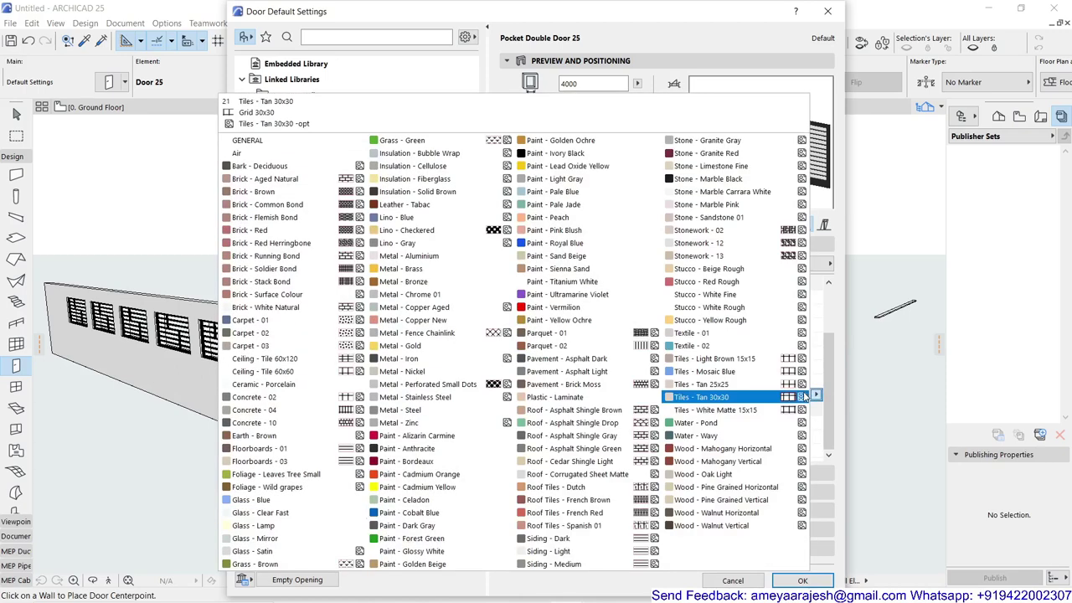
left_click(599, 550)
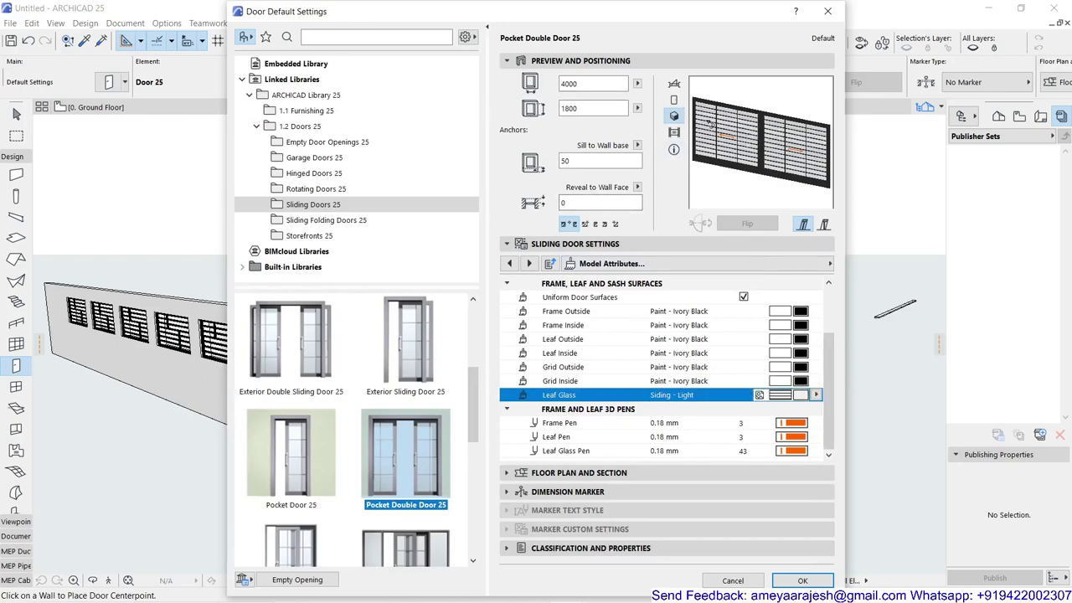
left_click(816, 396)
left_click(586, 537)
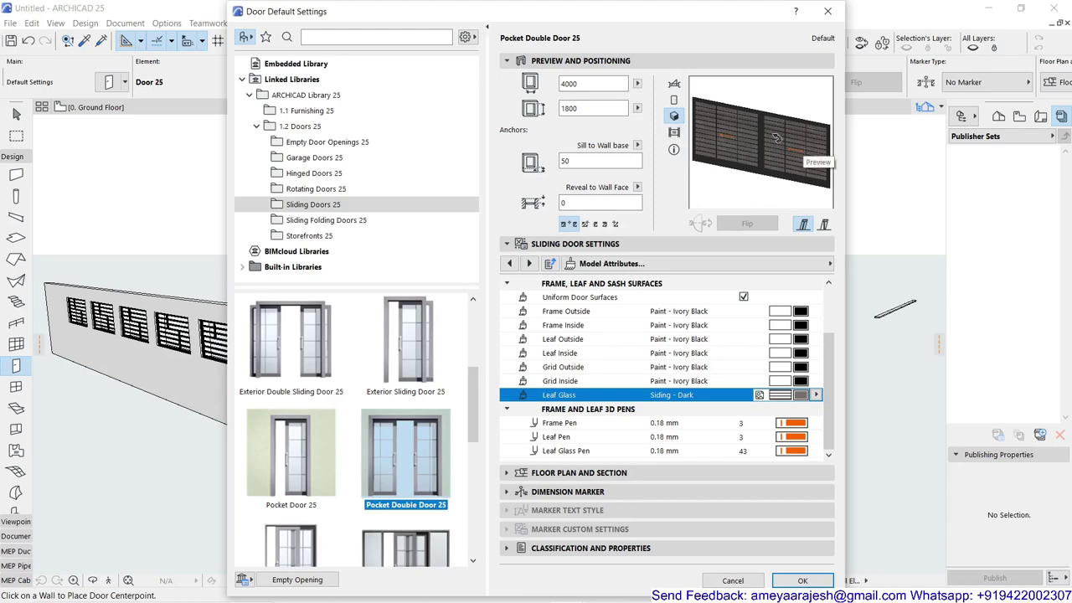
Confirm the door settings and zoom the 3D view onto the long thin wall.
left_click(802, 581)
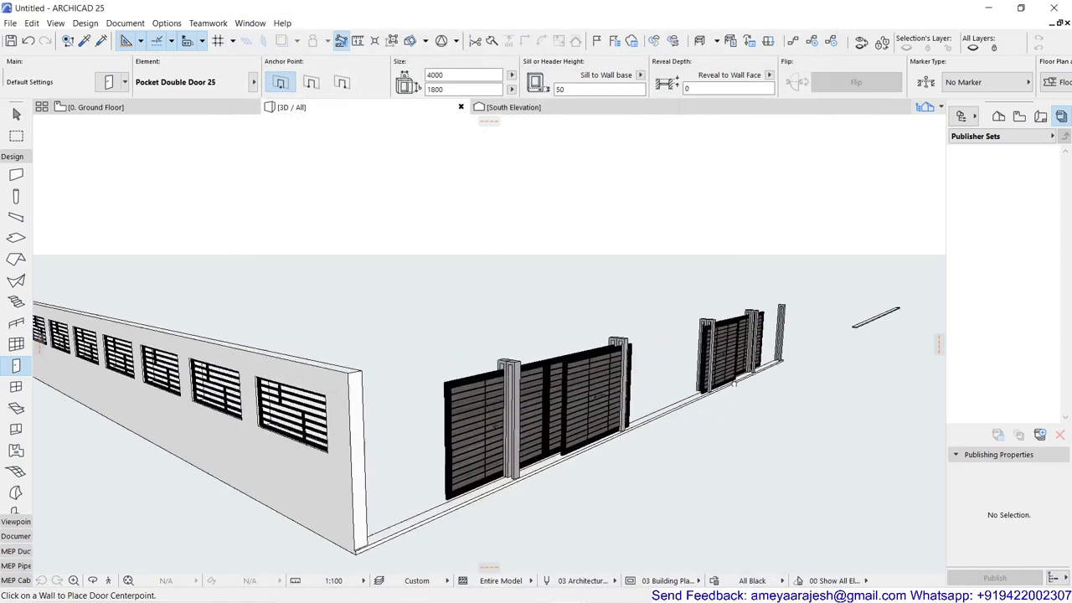
middle_click_drag(733, 383, 411, 471)
scroll(567, 411, "up", 5)
scroll(544, 431, "up", 3)
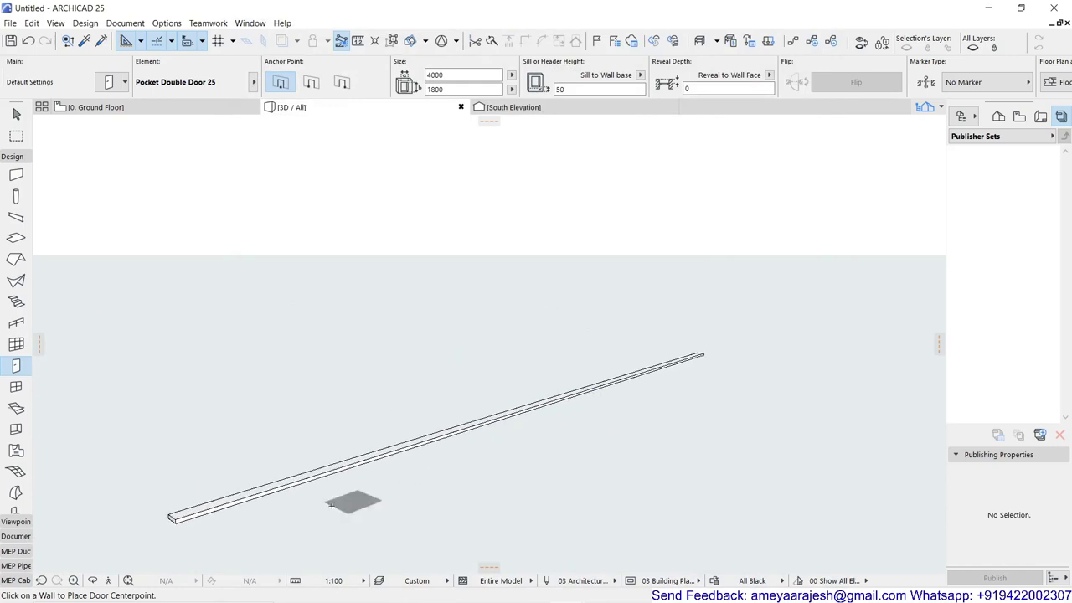
scroll(304, 507, "down", 2)
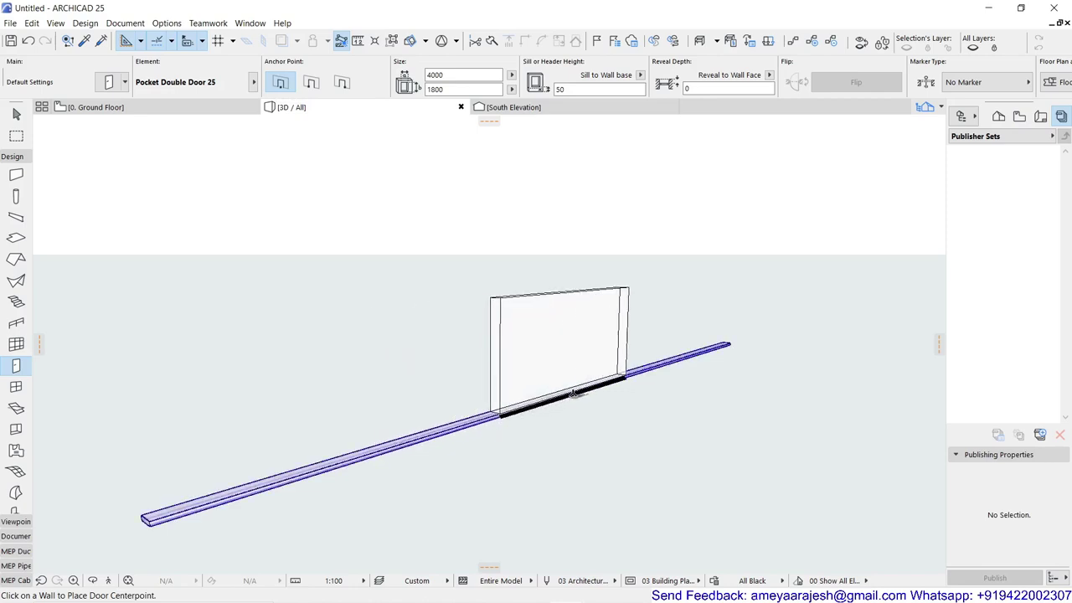
scroll(578, 389, "up", 2)
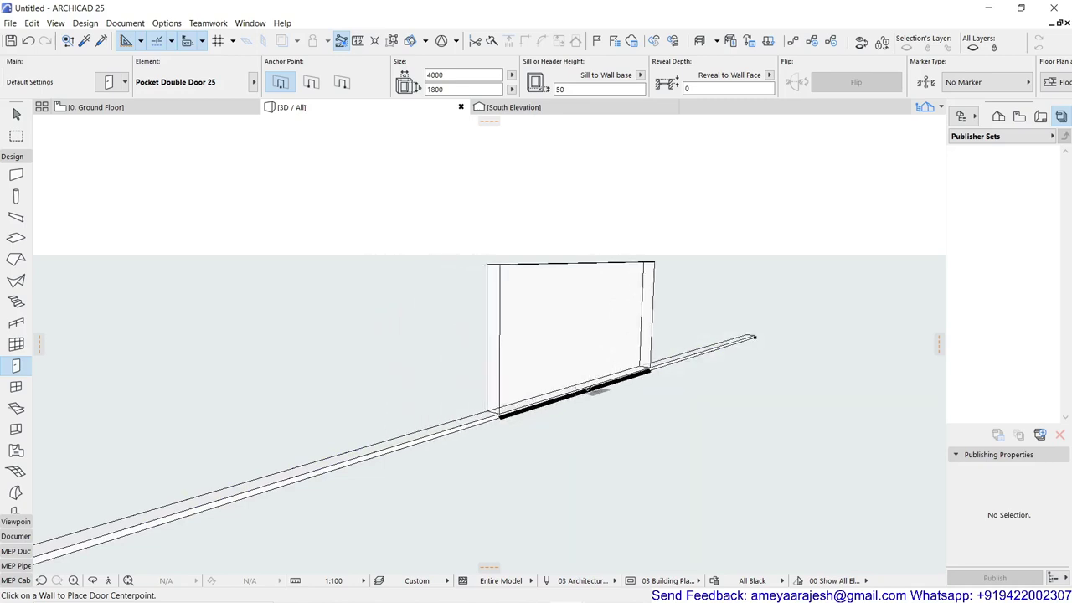
Place the door in the thin wall, then select the right-hand fence post.
left_click(590, 389)
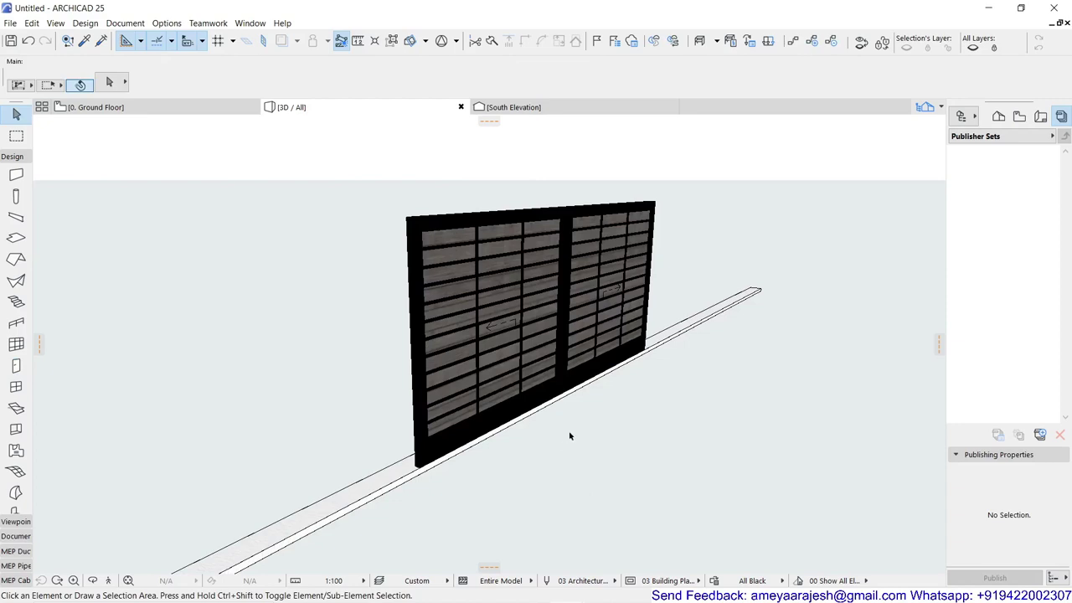
scroll(569, 436, "down", 6)
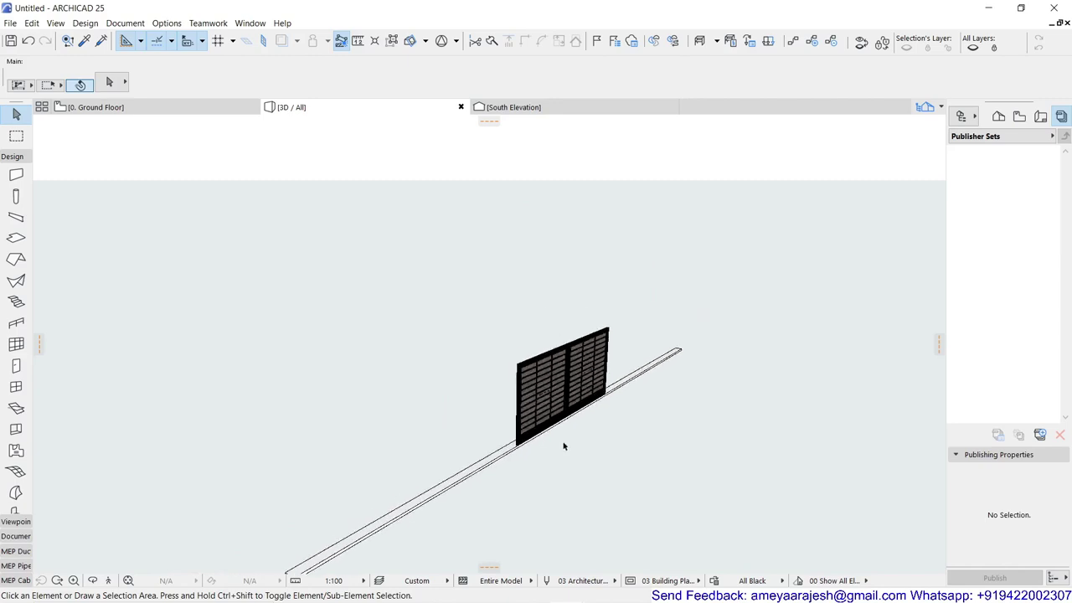
middle_click_drag(688, 328, 481, 422, "shift")
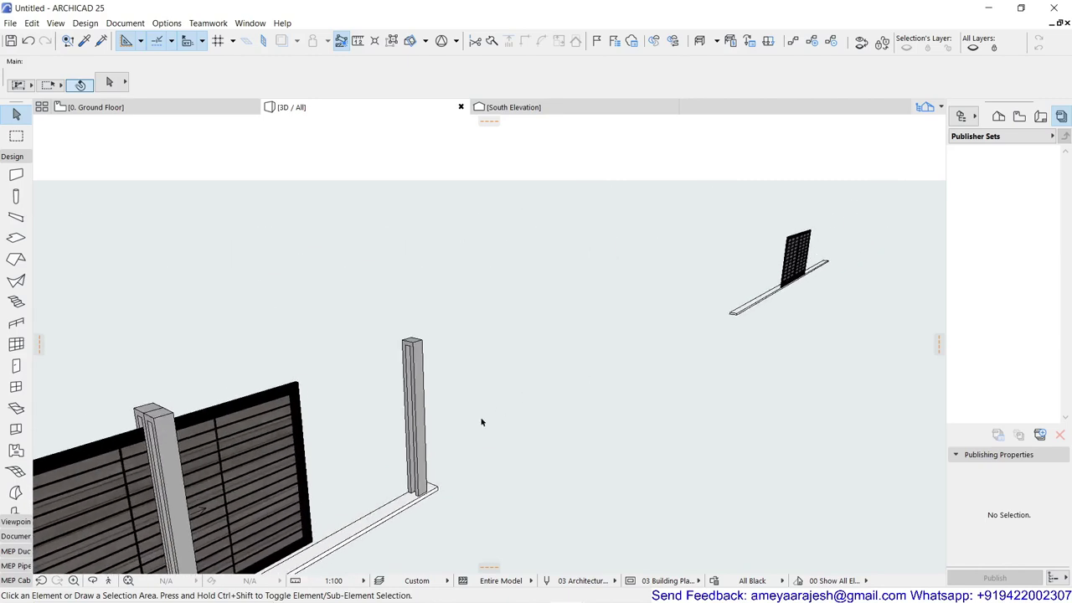
left_click(416, 435)
scroll(404, 534, "up", 5)
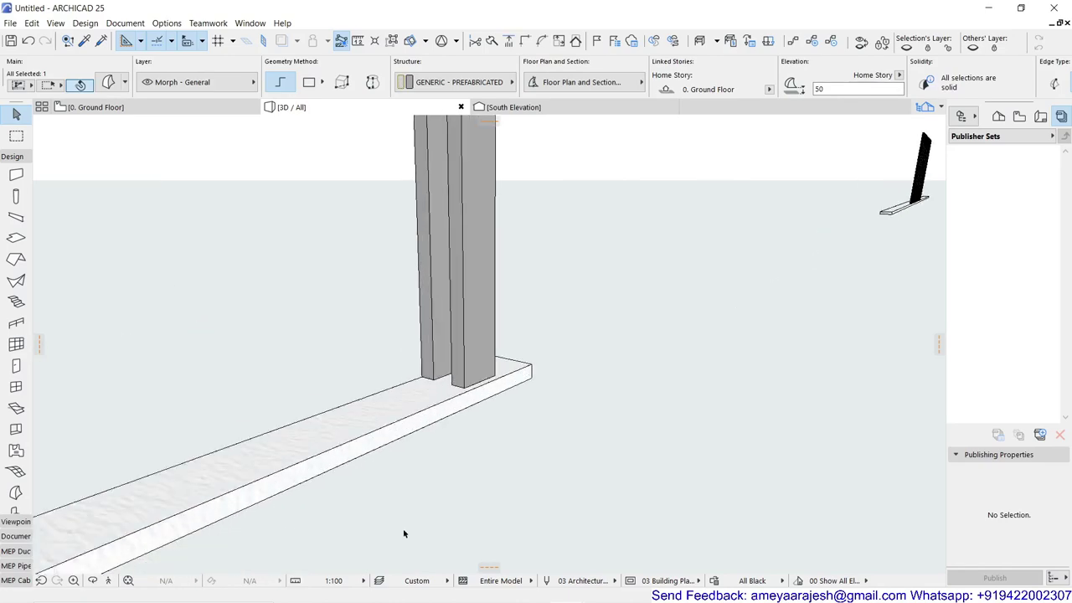
middle_click_drag(402, 531, 603, 430, "shift")
scroll(603, 431, "down", 6)
left_click(523, 443)
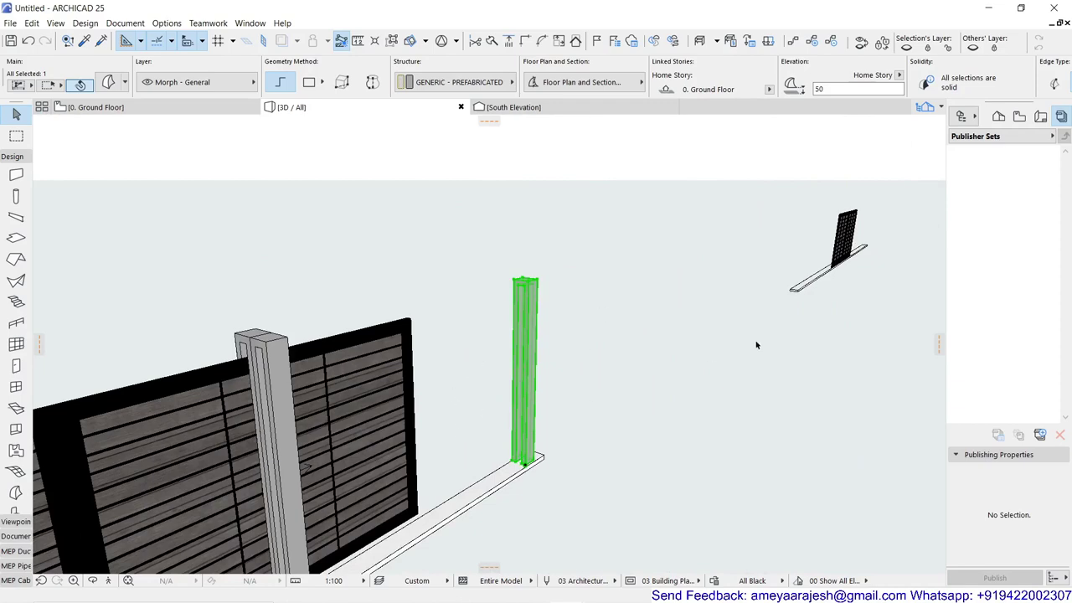
Copy the post from its base onto the door's wall with Ctrl+Shift+D.
key("ctrl+shift+d")
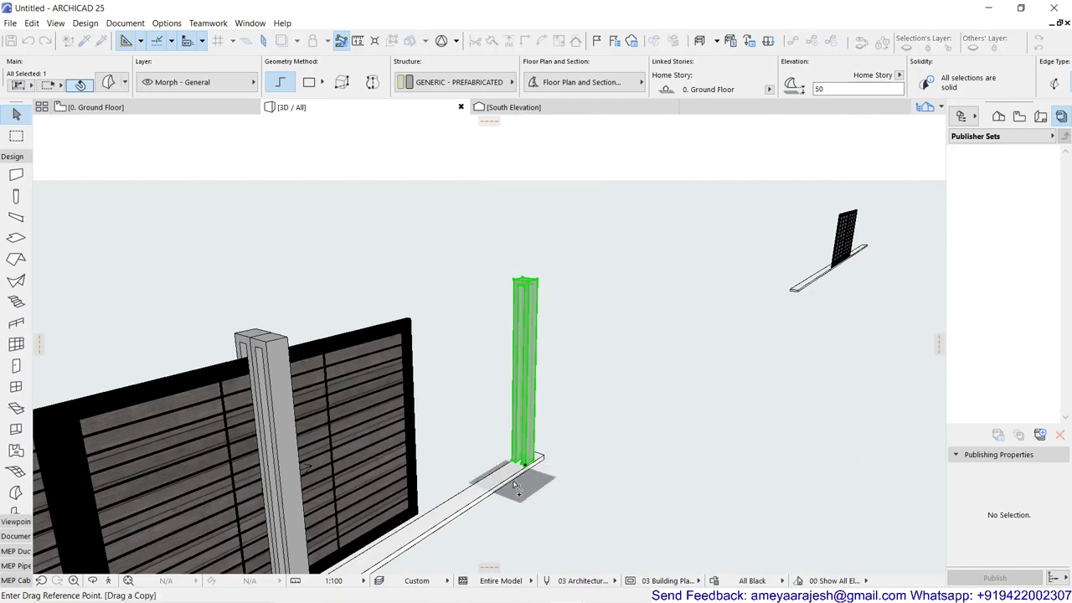
scroll(550, 455, "up", 4)
middle_click_drag(619, 406, 553, 395, "shift")
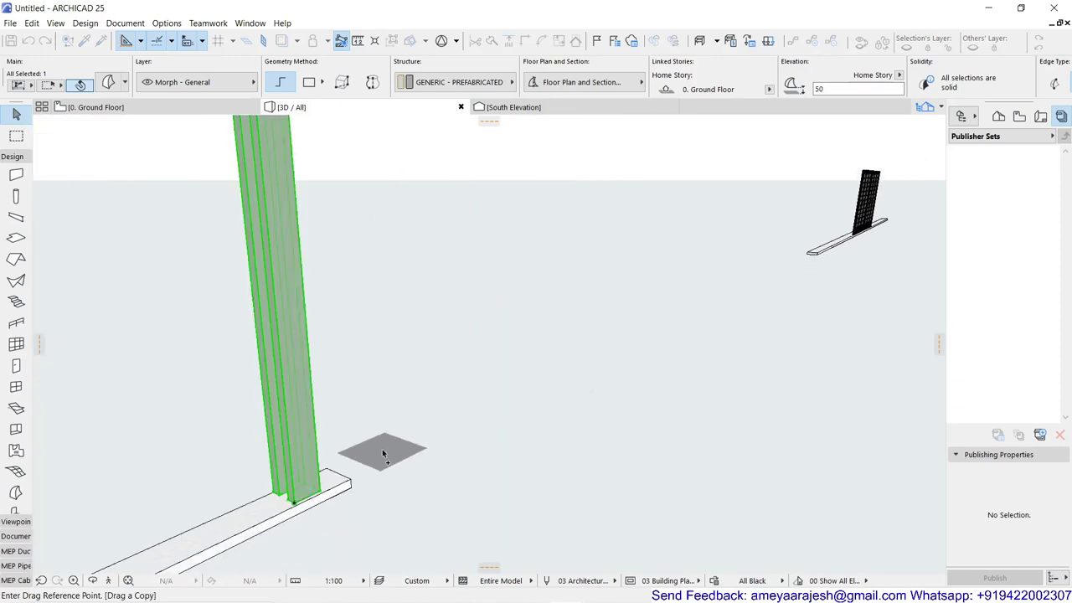
middle_click_drag(378, 453, 346, 486, "shift")
left_click(346, 485)
scroll(556, 376, "down", 6)
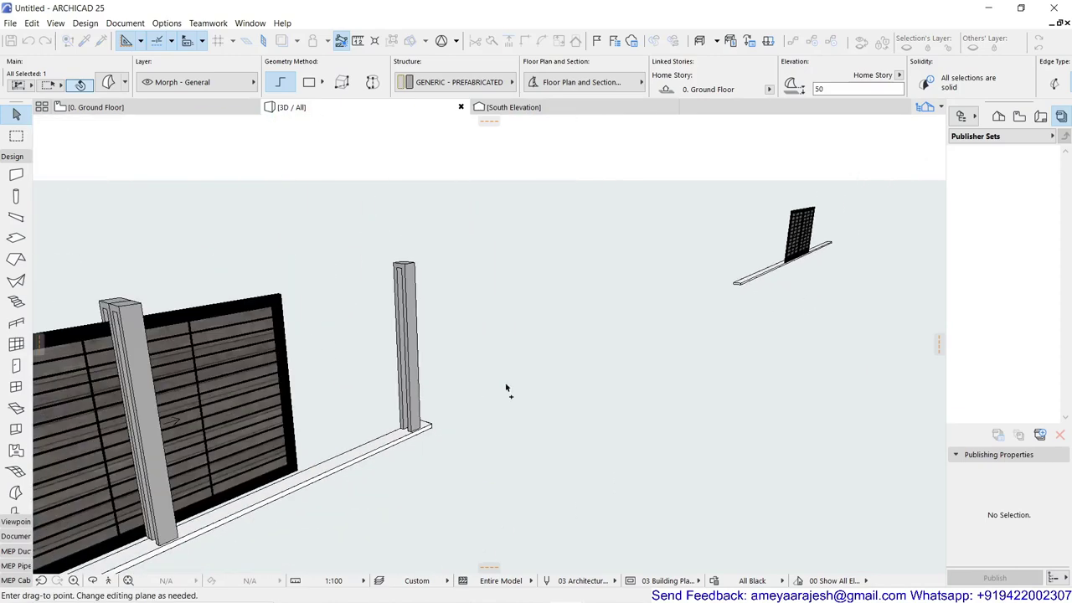
scroll(674, 314, "up", 8)
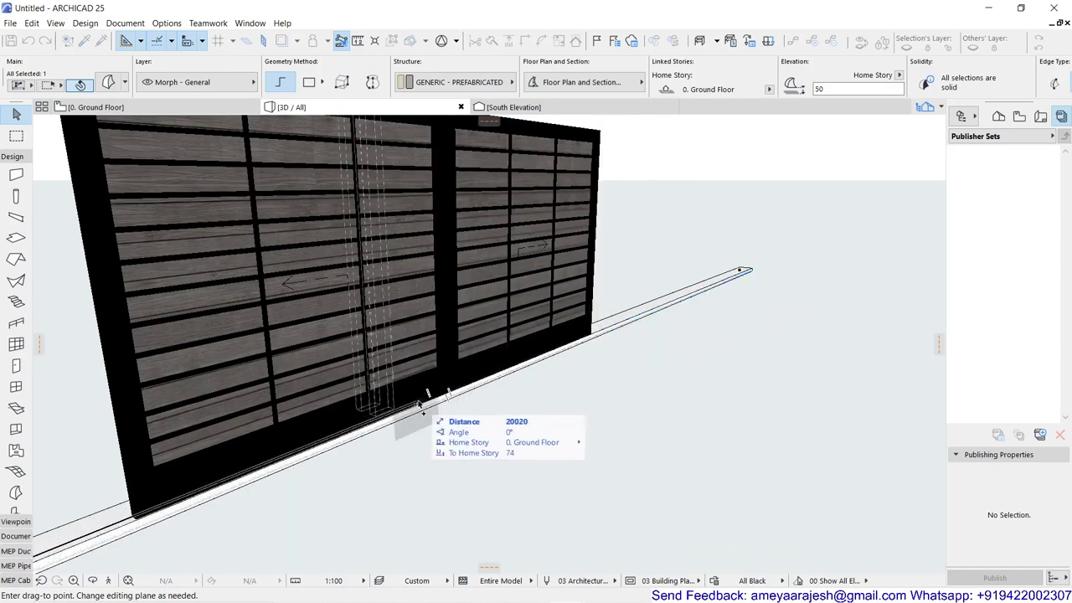
left_click(452, 393)
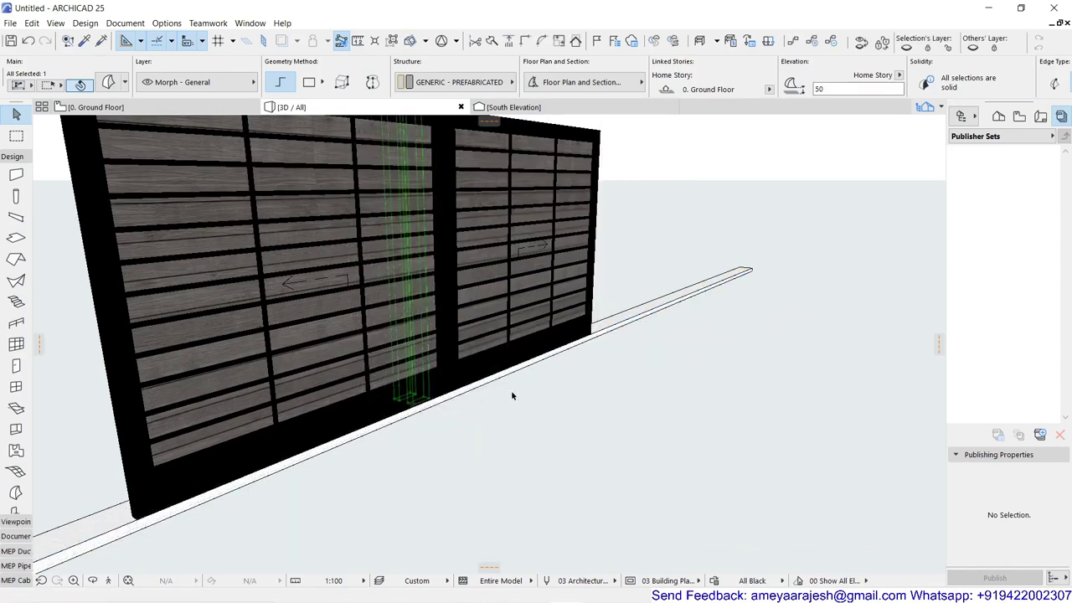
Orbit around the door to check the copied post against it.
middle_click_drag(528, 409, 807, 474, "shift")
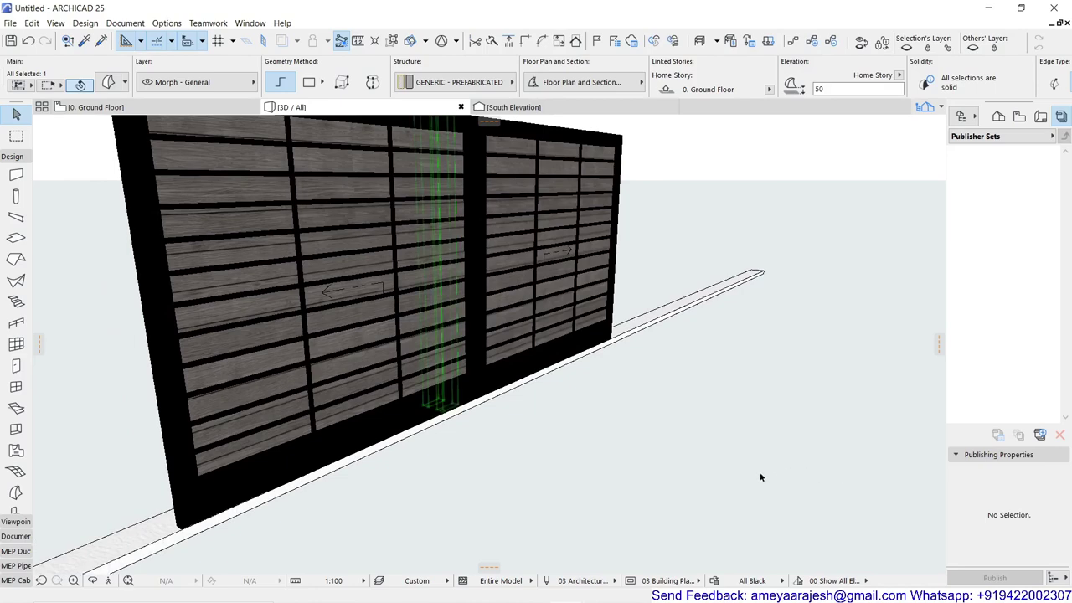
scroll(683, 459, "down", 3)
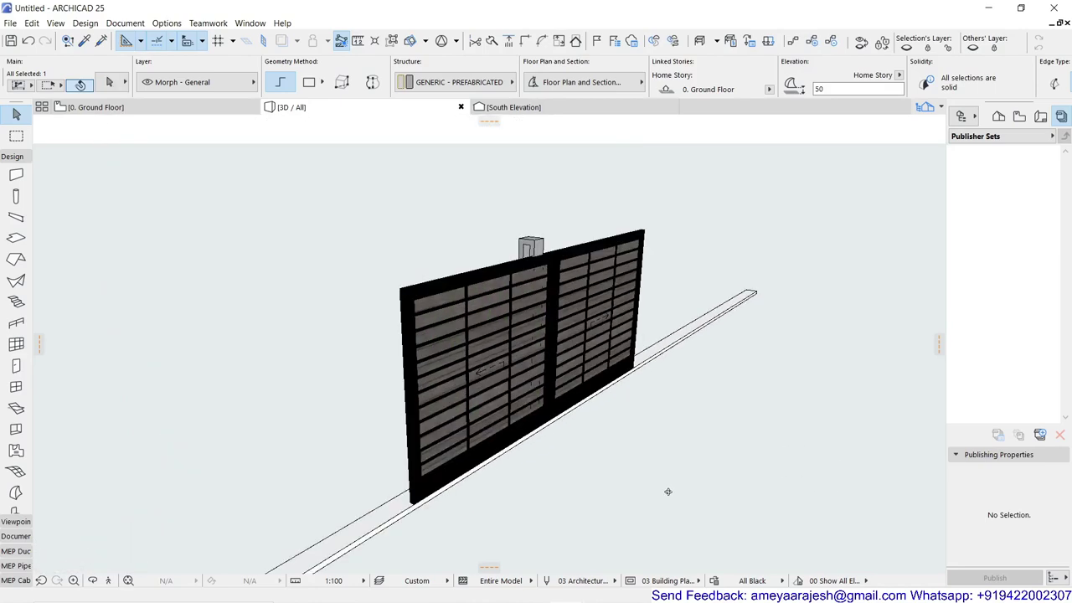
middle_click_drag(450, 460, 651, 464, "shift")
scroll(574, 413, "up", 5)
middle_click_drag(574, 413, 603, 304, "shift")
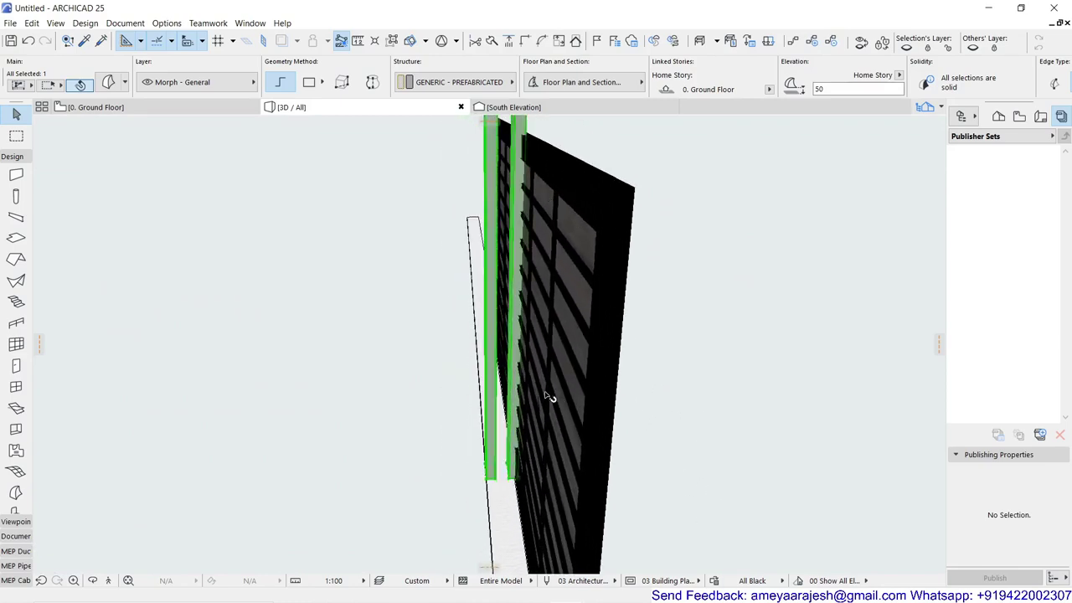
middle_click_drag(549, 397, 595, 376, "shift")
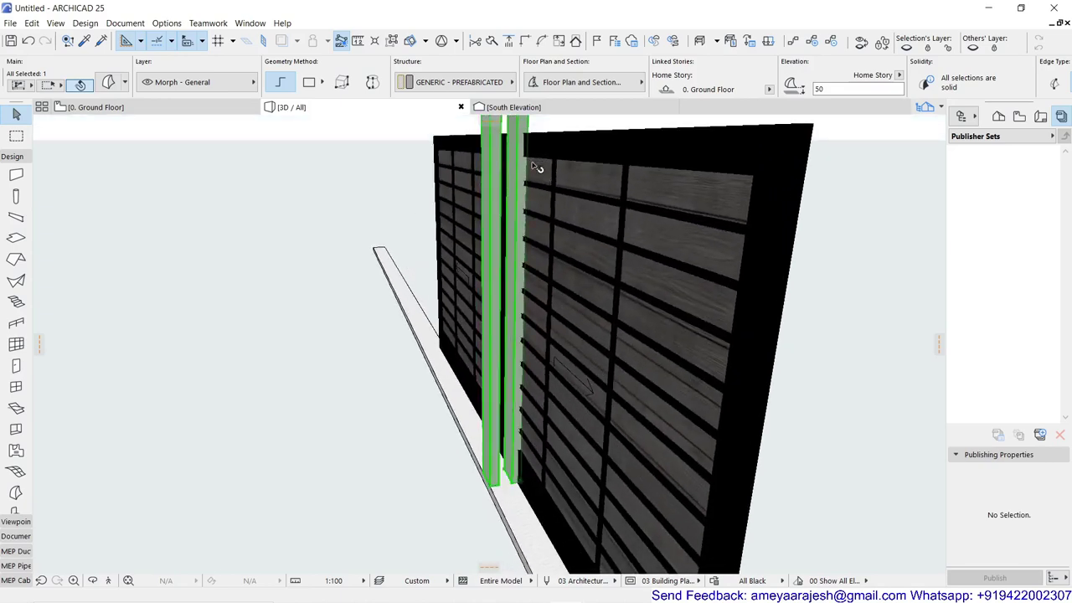
middle_click_drag(536, 175, 464, 273, "shift")
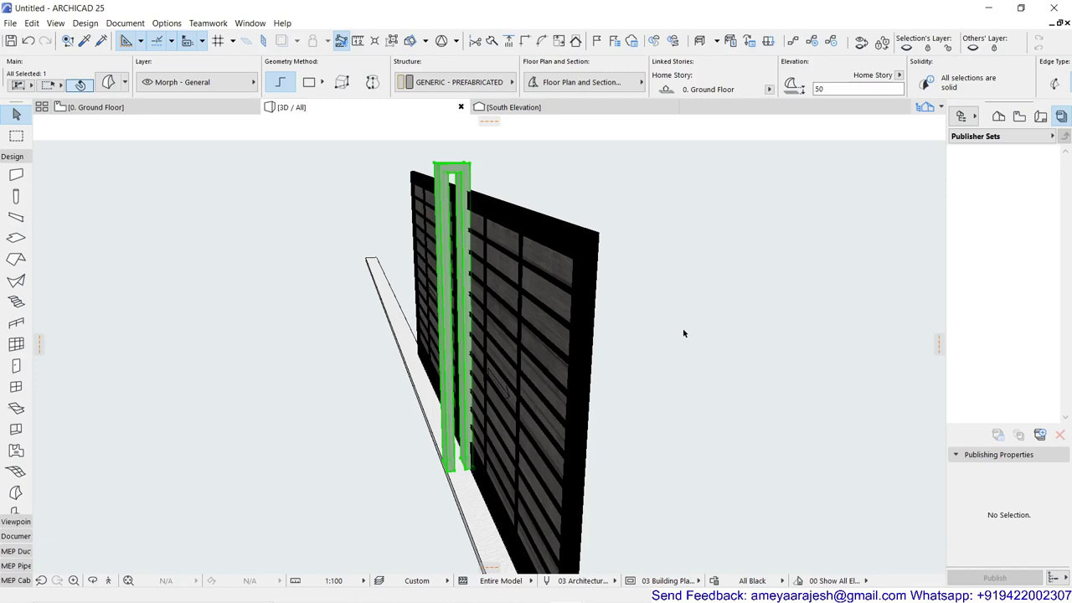
Set the sliding door's reveal depth to 90 in the Info Box.
left_click(576, 246)
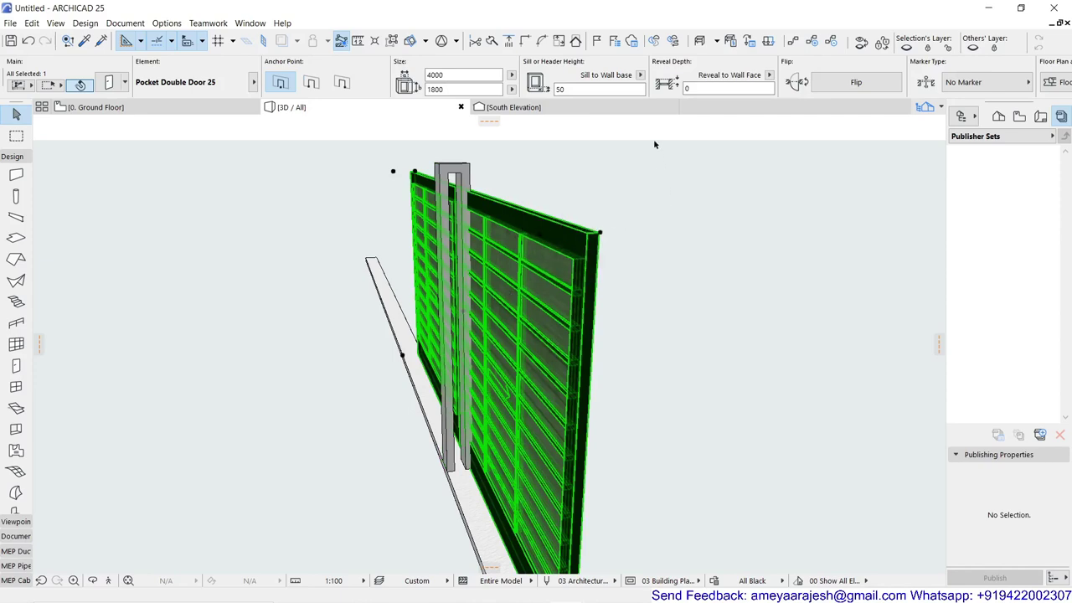
left_click(711, 88)
key("Return")
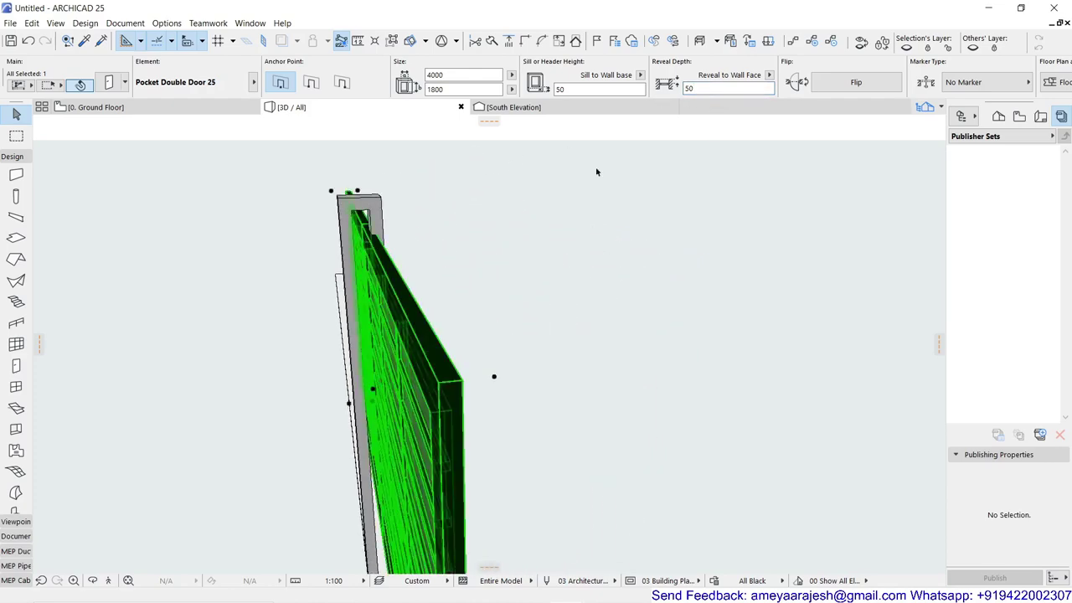
double_click(697, 88)
type("90")
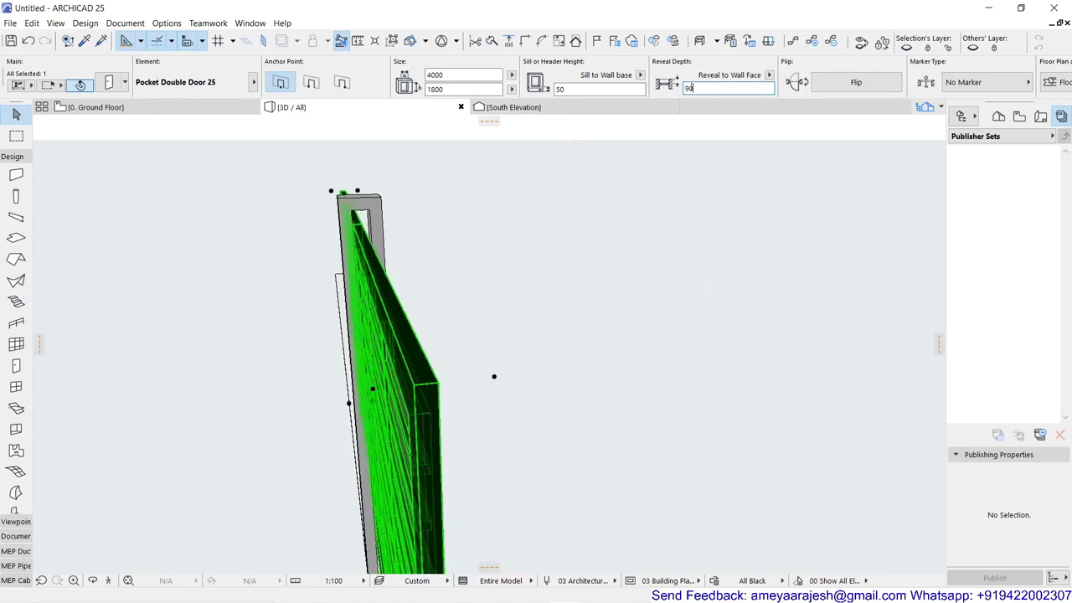
Orbit the 3D view to inspect the gate from the front and at an angle.
middle_click_drag(658, 218, 468, 207, "shift")
middle_click_drag(370, 240, 662, 246, "shift")
middle_click_drag(436, 534, 674, 435, "shift")
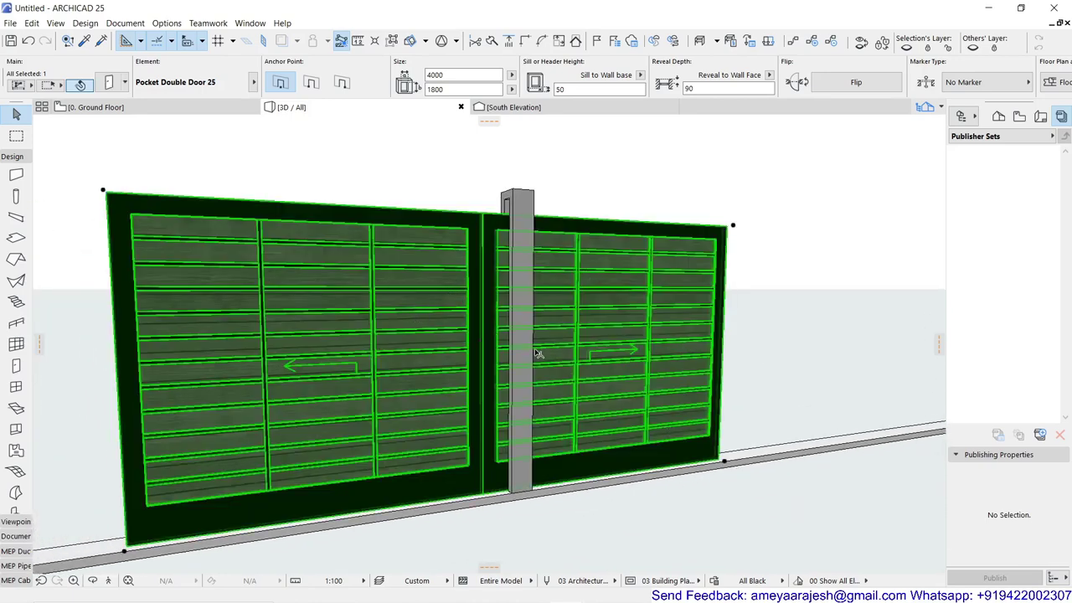
middle_click_drag(539, 355, 549, 382, "shift")
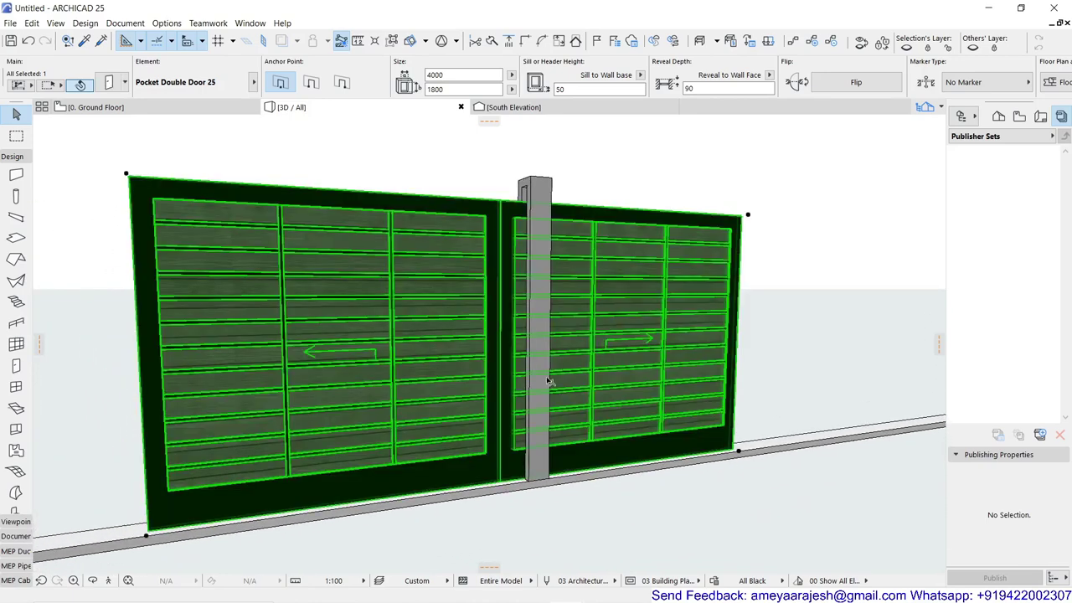
Move the middle post to the gate's right end.
left_click(543, 466)
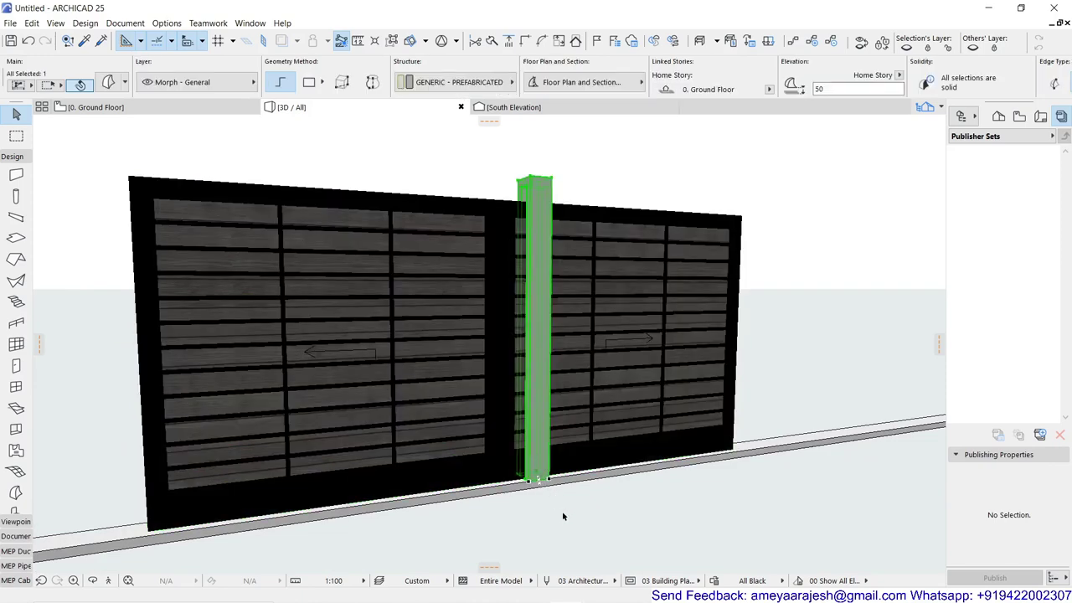
left_click(536, 483)
left_click(541, 511)
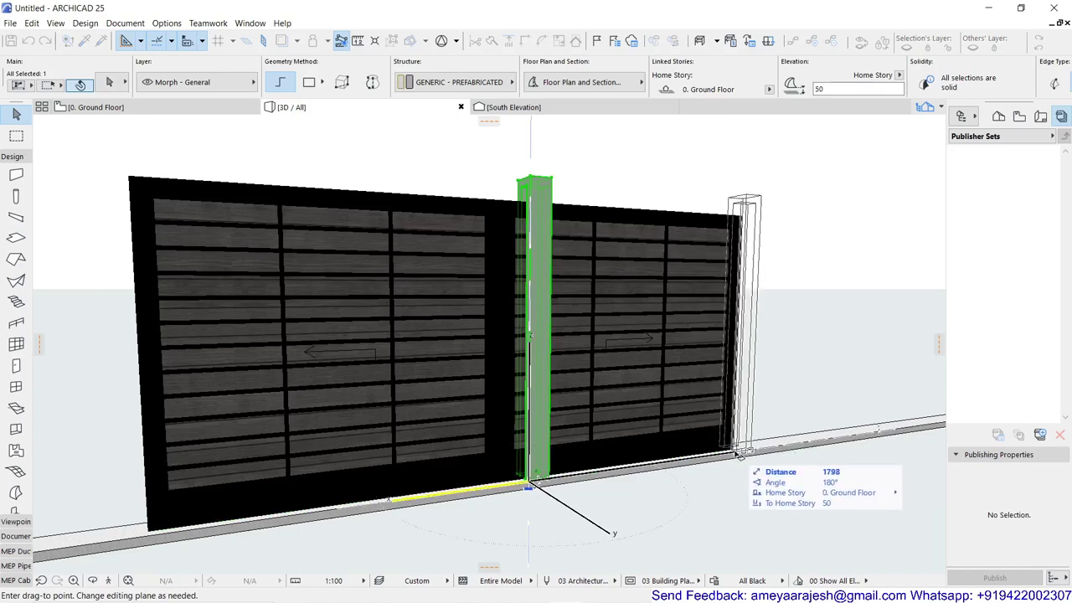
left_click(738, 453)
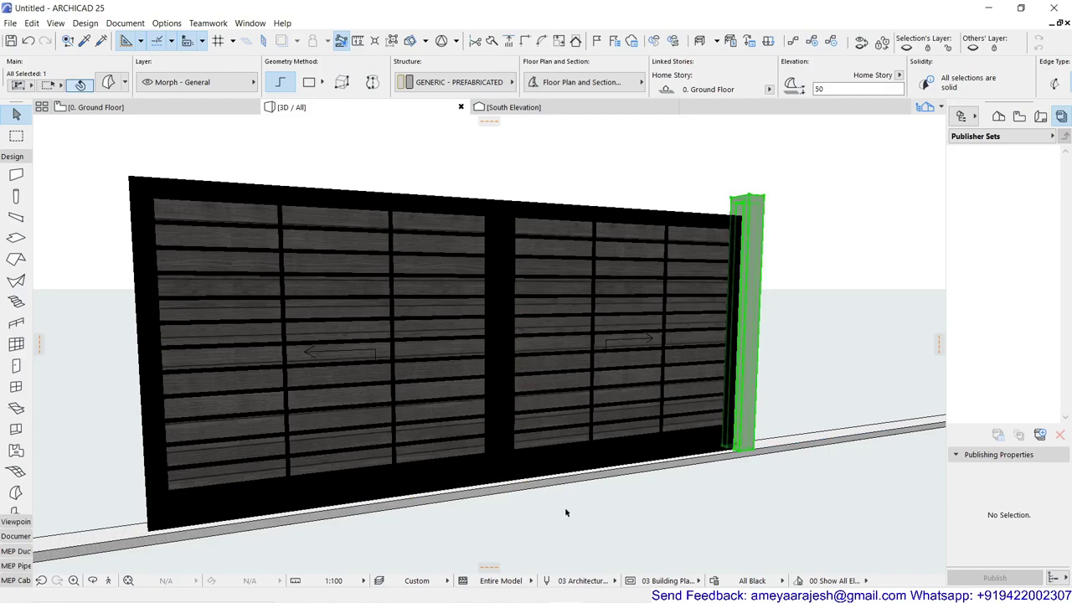
Start a Ctrl+D copy of the post, using its base as reference point.
middle_click_drag(501, 486, 603, 383, "shift")
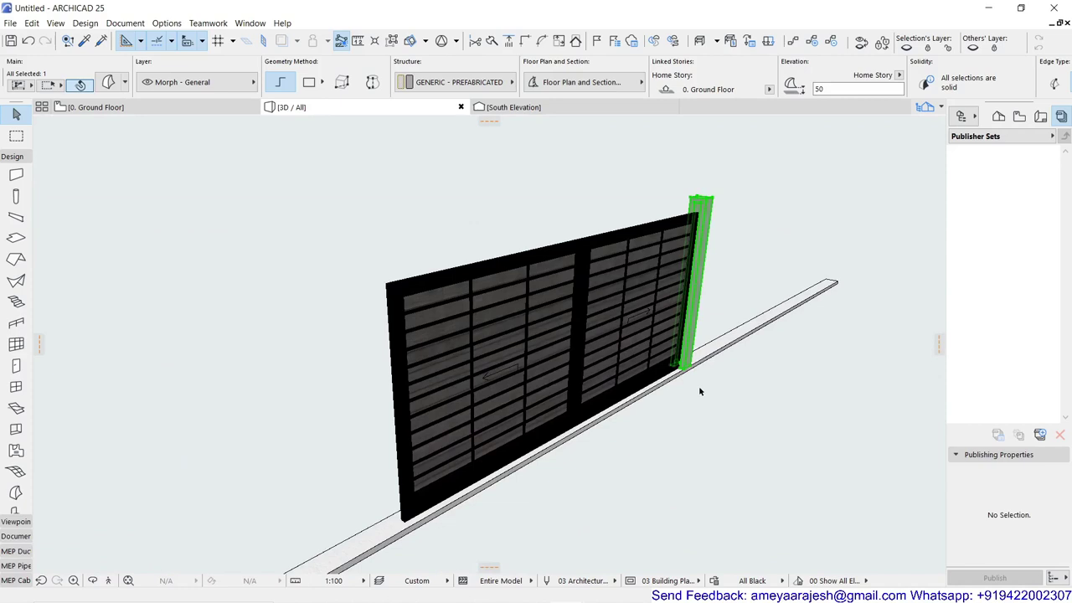
key("ctrl+d")
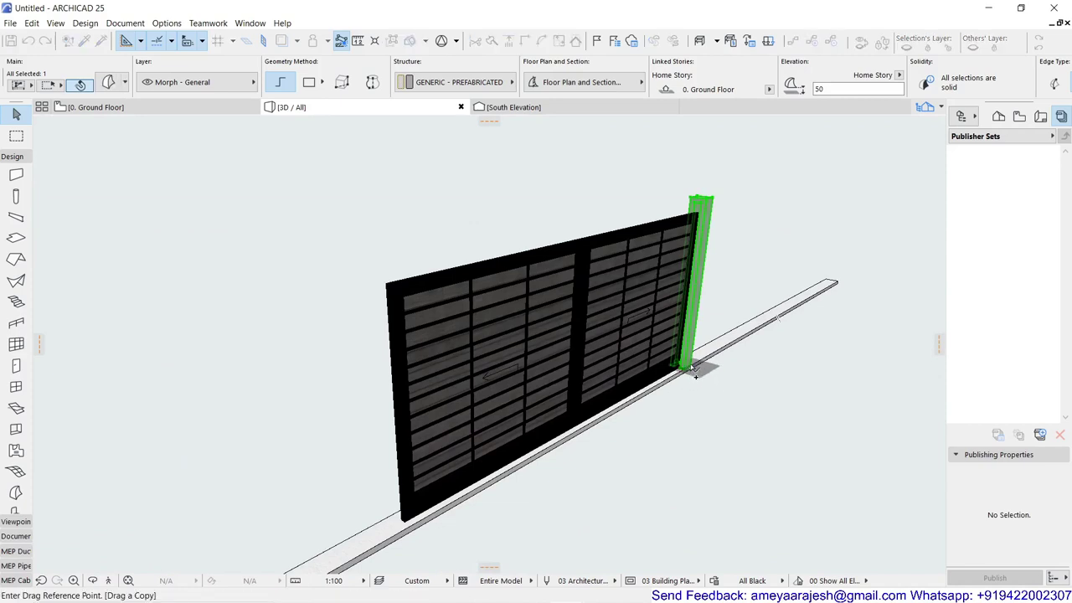
left_click(693, 369)
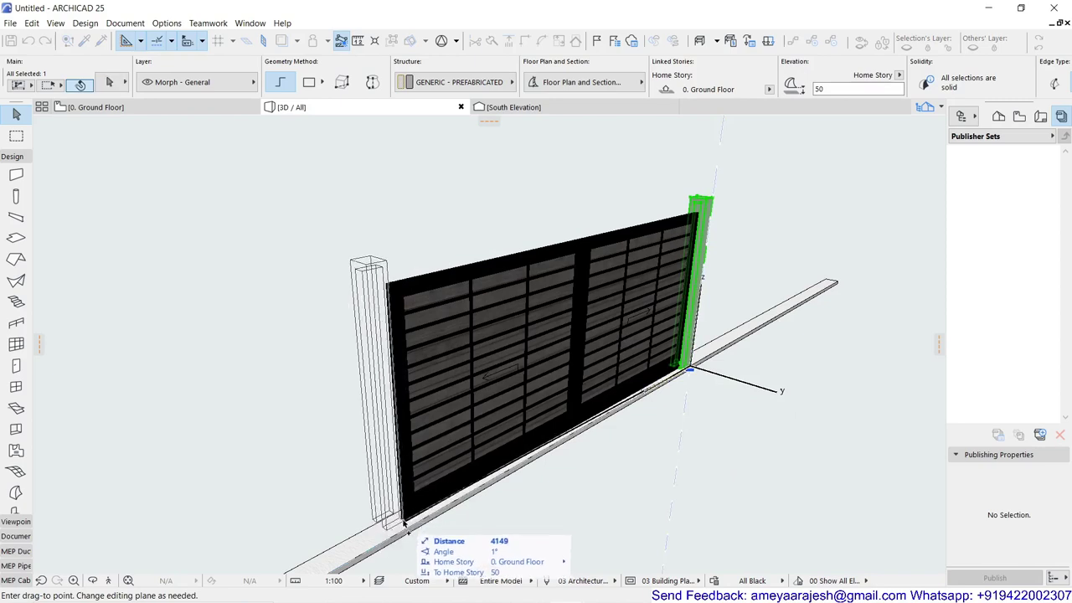
Place the second post at the gate's left end and set the door's 3D opening width to 1.
left_click(415, 537)
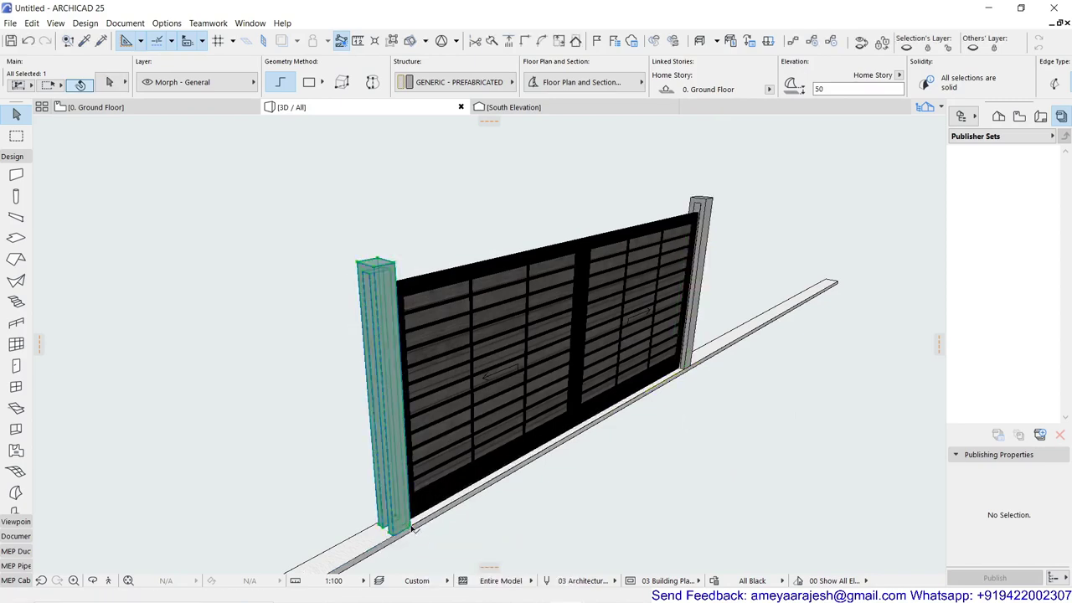
middle_click_drag(597, 490, 431, 484, "shift")
left_click(692, 449)
middle_click_drag(692, 449, 512, 379, "shift")
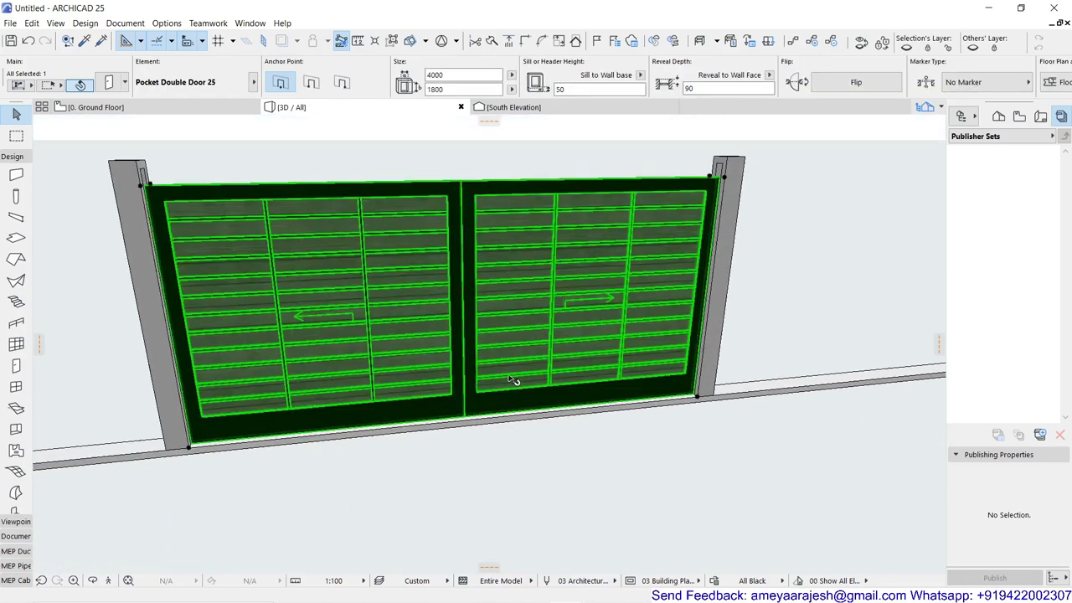
middle_click_drag(555, 275, 466, 313, "shift")
left_click(466, 295)
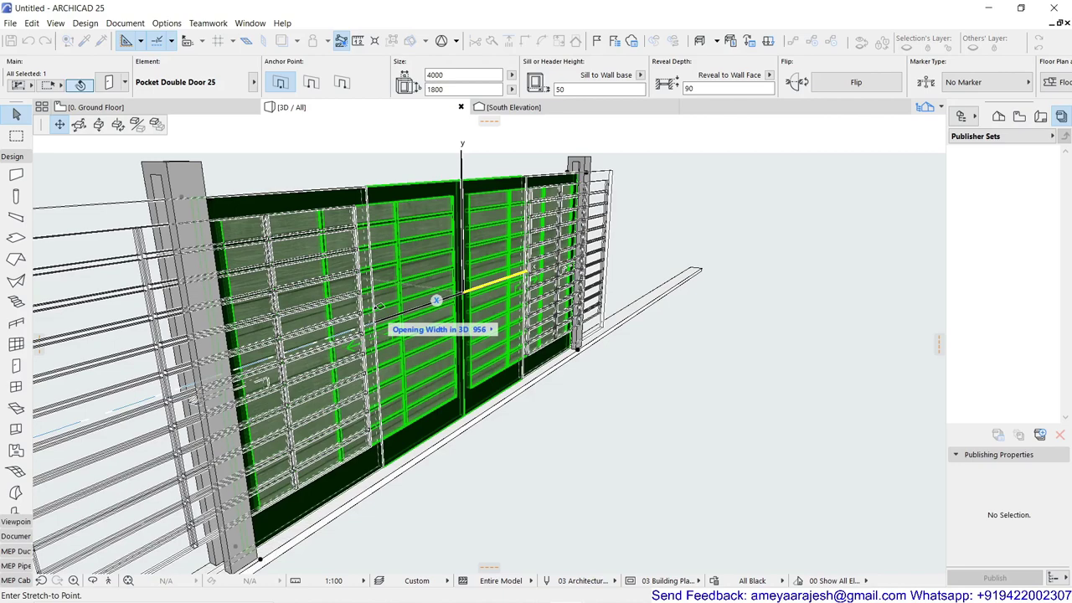
type("1")
key("Return")
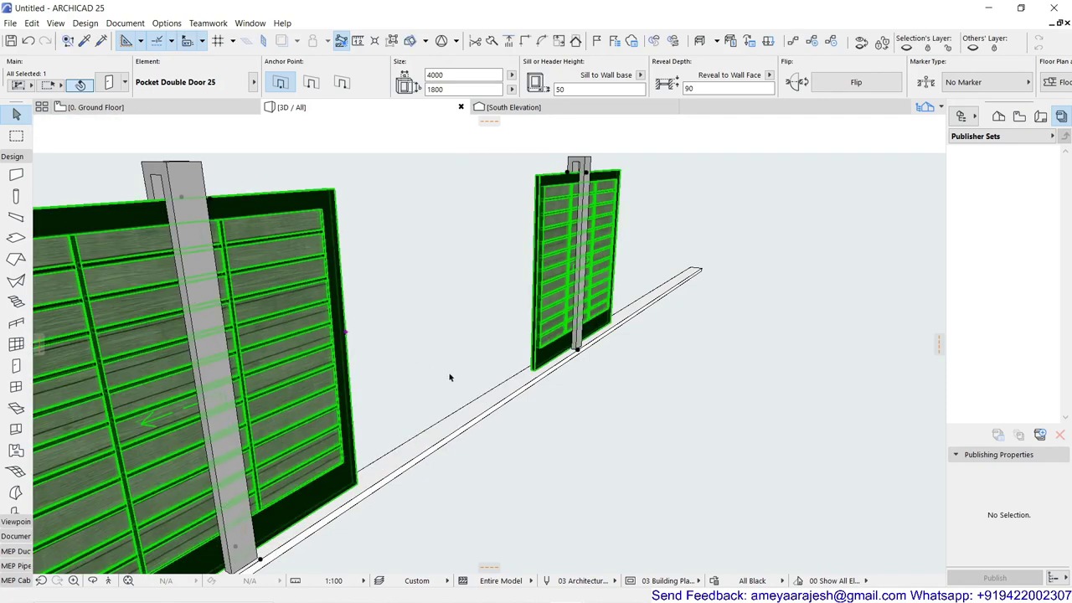
mouse_move(496, 363)
middle_mouse_down("shift")
mouse_move(256, 359)
mouse_move(482, 353)
middle_mouse_up("shift")
Deselect the door and zoom out to see the grass lawn and asphalt road around the gate.
left_click(705, 432)
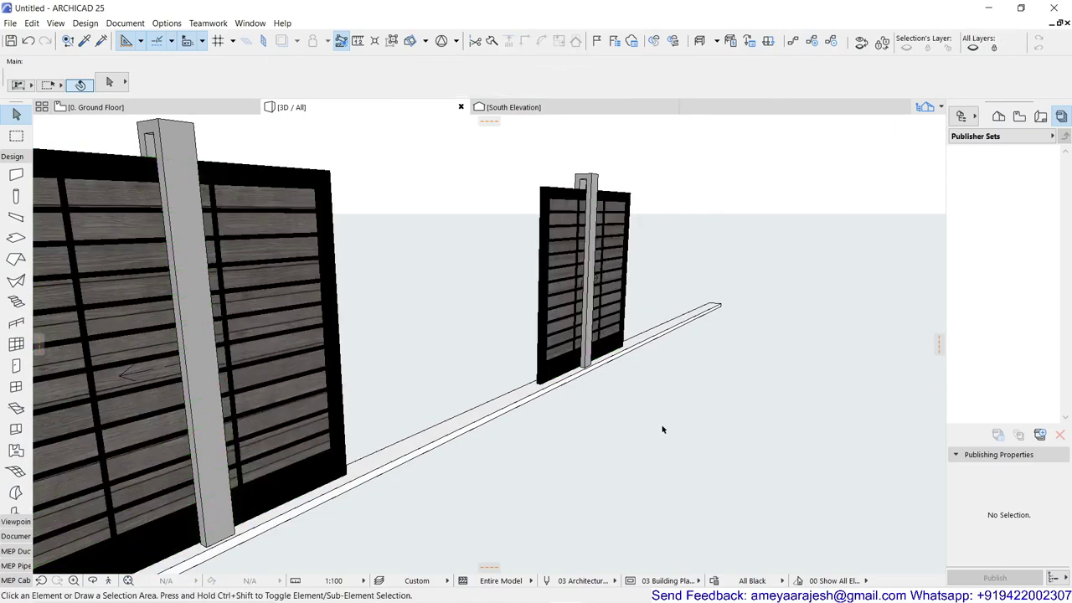
scroll(661, 430, "down", 2)
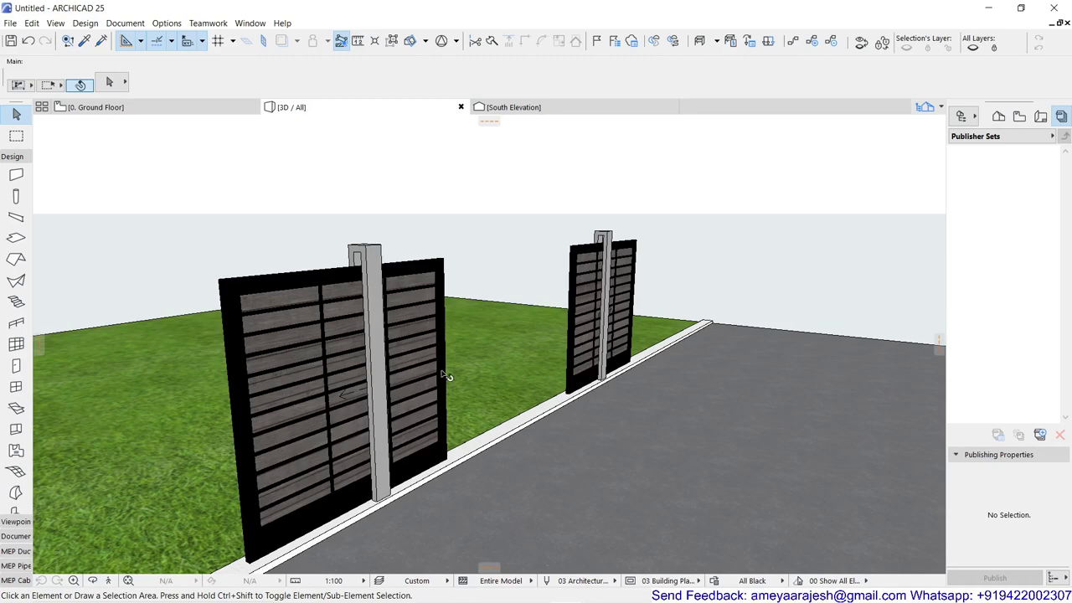
Change both gate leaves' Leaf Glass surface to Air in Door Selection Settings.
left_click(273, 351)
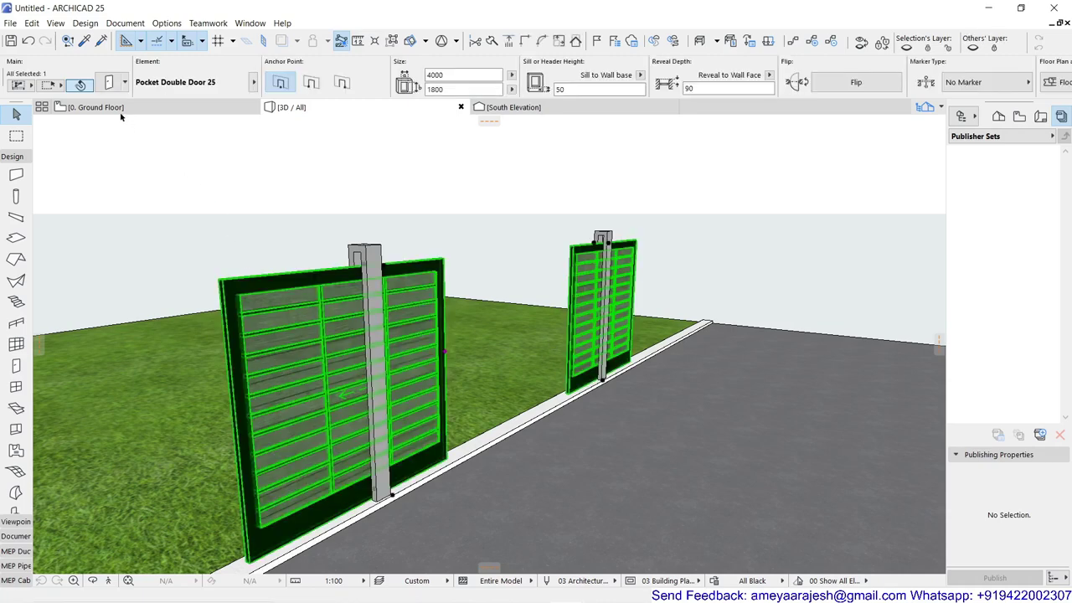
left_click(108, 82)
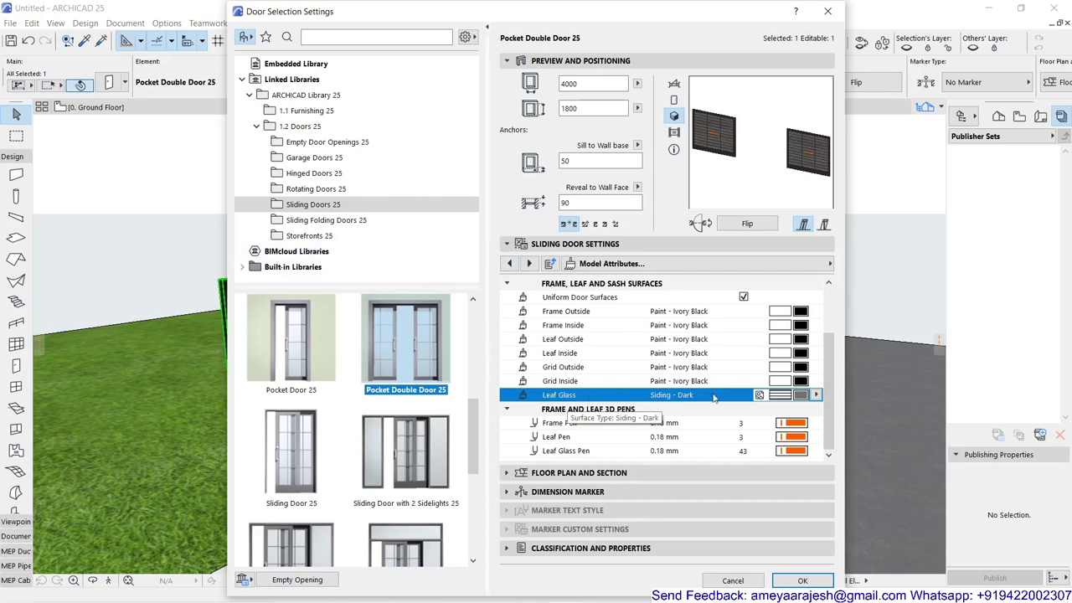
left_click(816, 395)
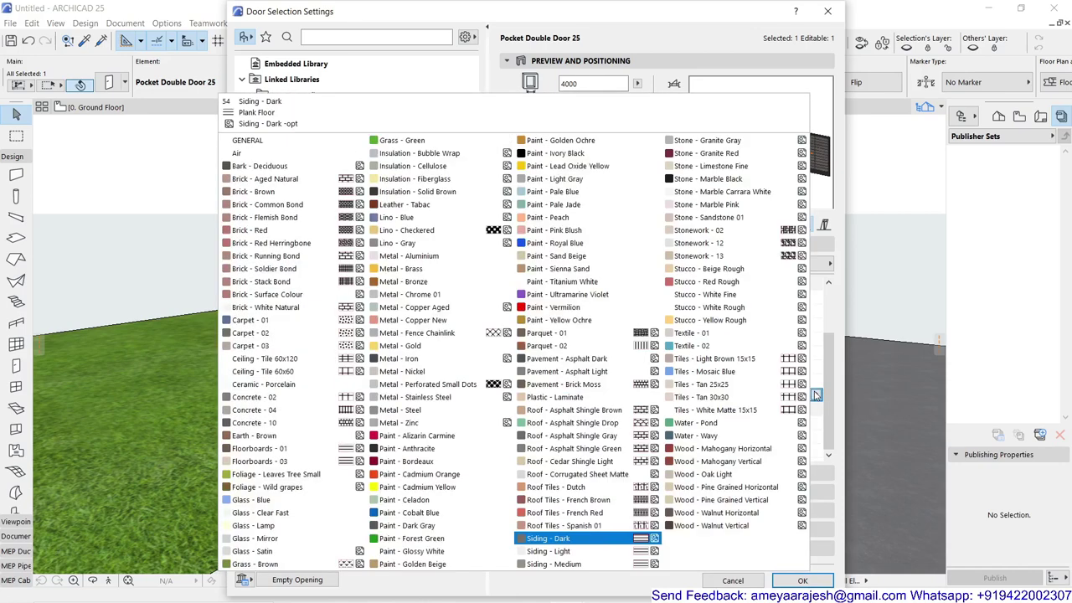
left_click(295, 155)
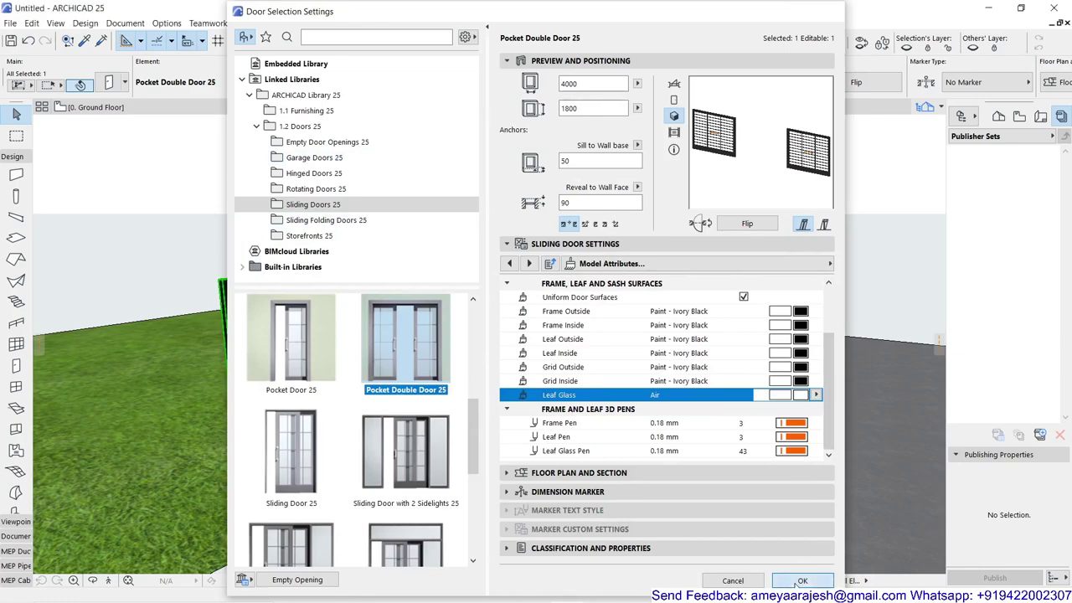
left_click(800, 580)
left_click(743, 299)
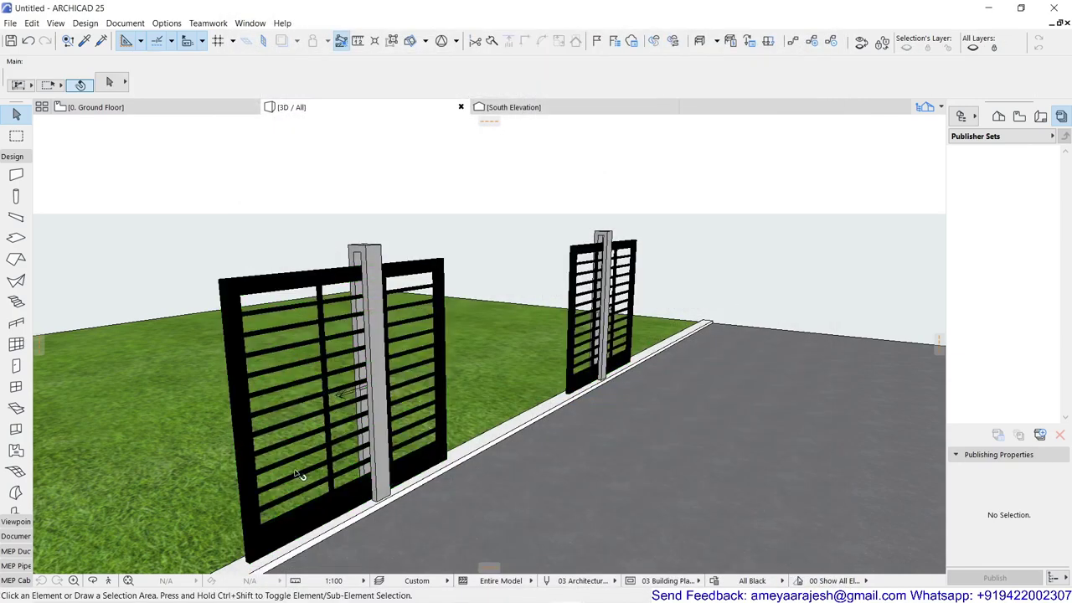
Check the sun position in Perspective Settings, then enable Sun Shadows in the 3D Style.
double_click(409, 169)
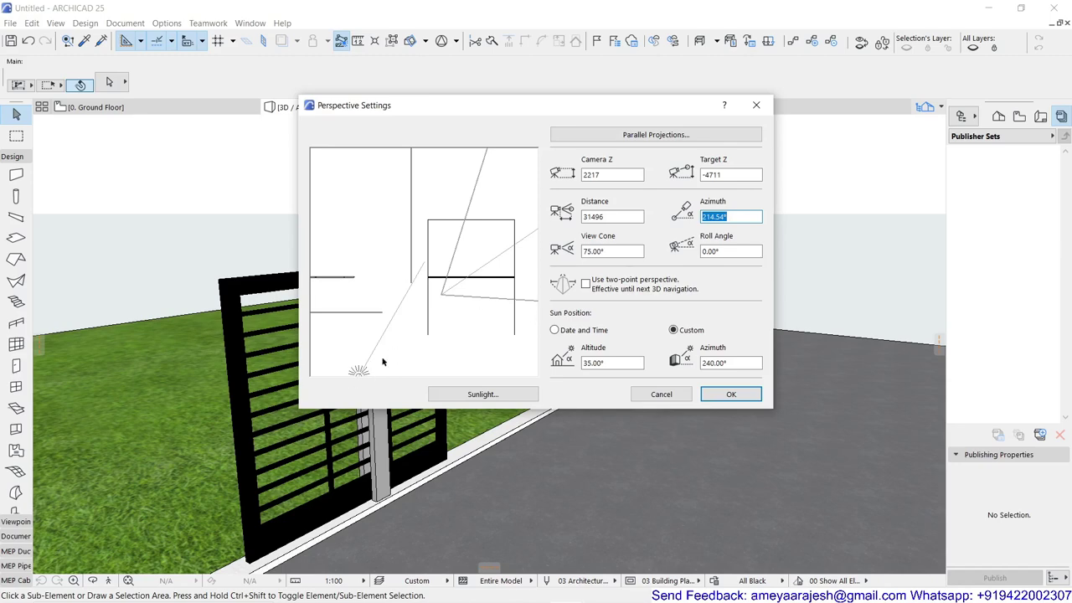
left_click(729, 394)
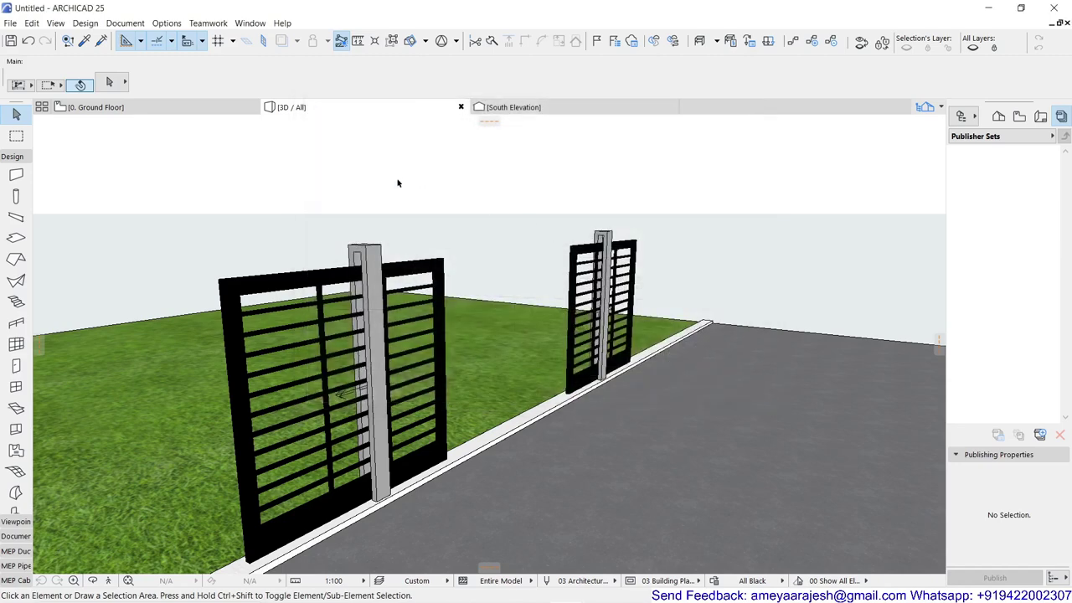
right_click(355, 111)
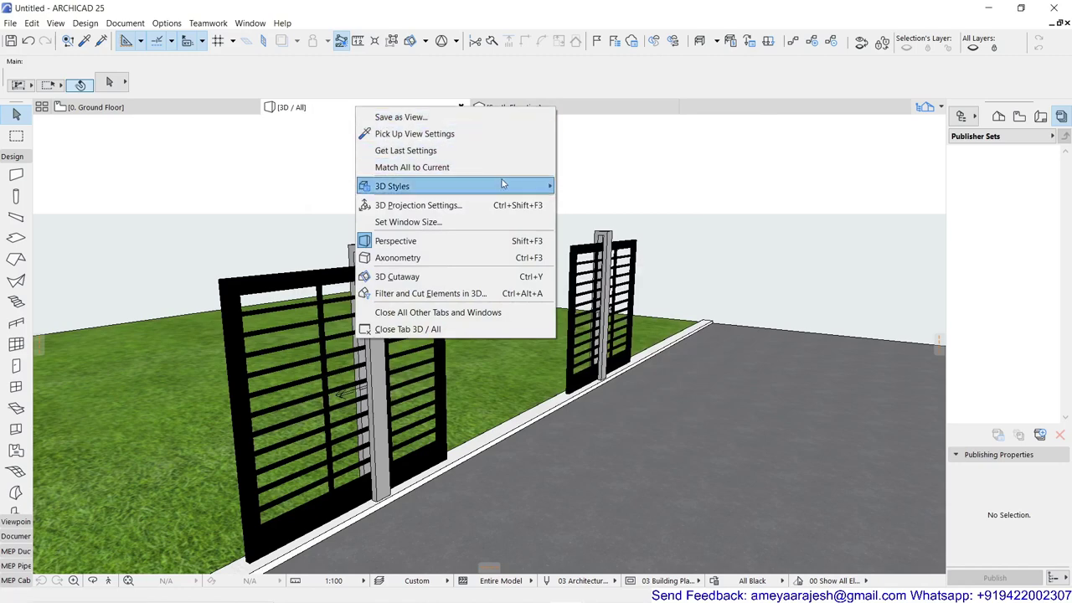
mouse_move(539, 192)
left_click(586, 189)
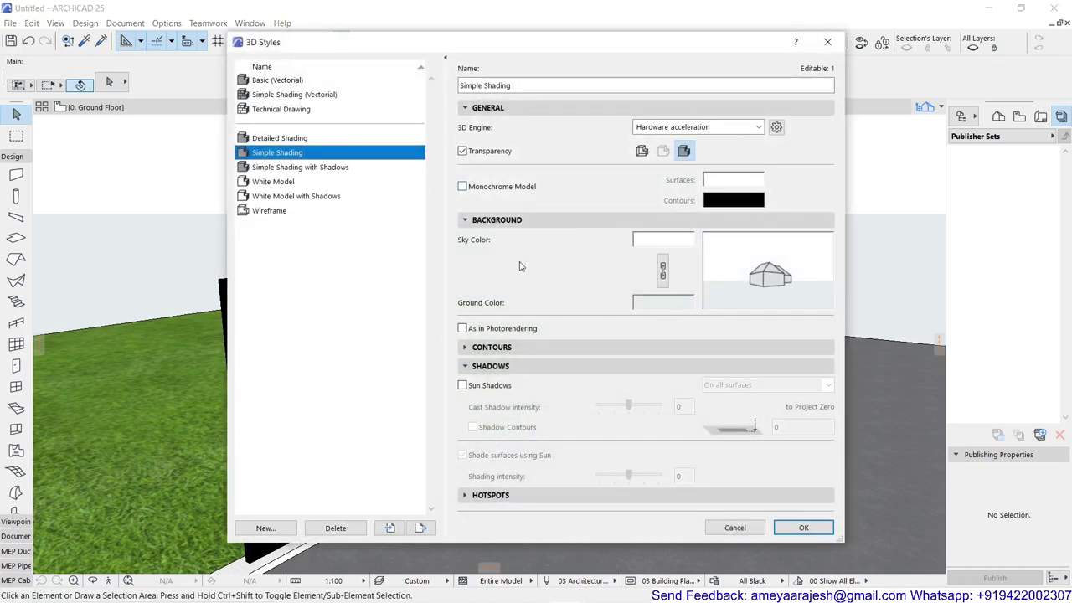
left_click(488, 386)
left_click(802, 527)
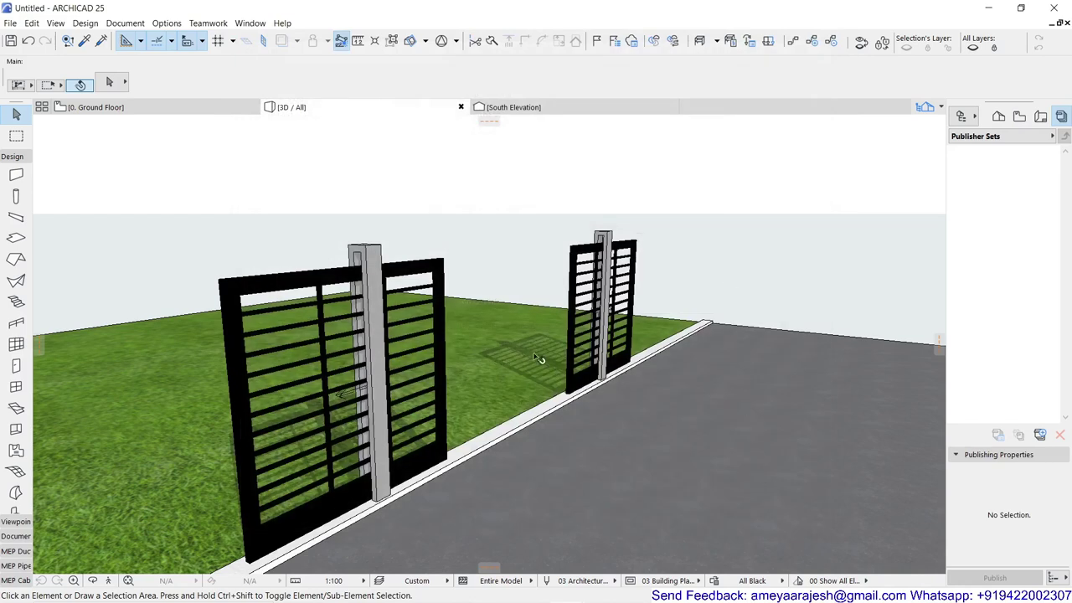